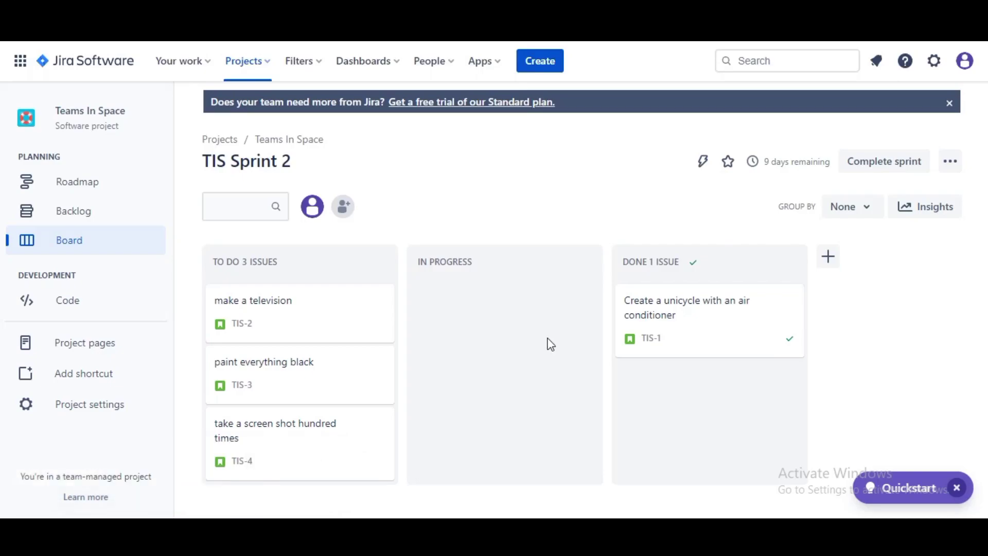
- Switch from the TIS Sprint 2 board to the Teams In Space backlog
{"action": "left_click", "coordinate": [114, 219]}
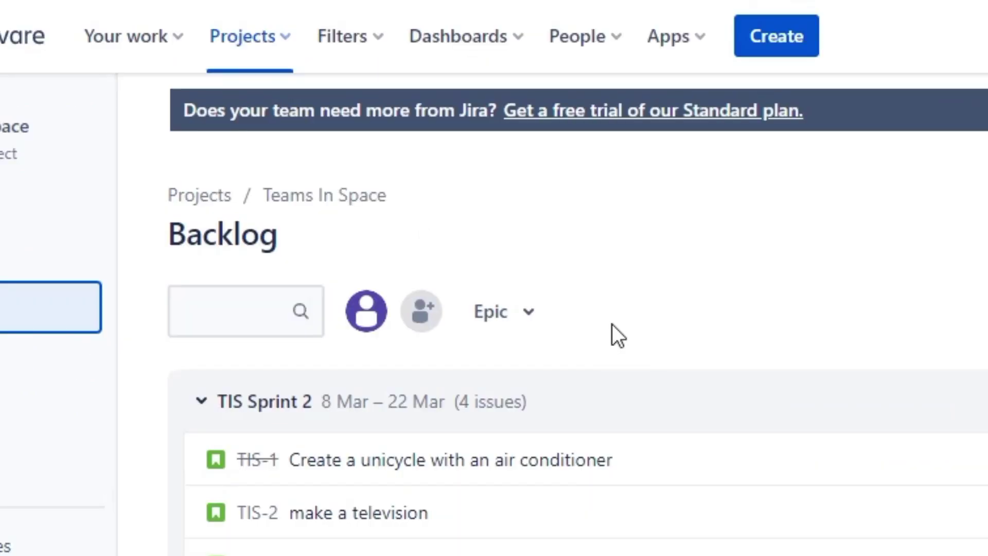
- Create and save a dashboard named 'Scrum In Space', viewable by My organization
{"action": "left_click", "coordinate": [485, 42]}
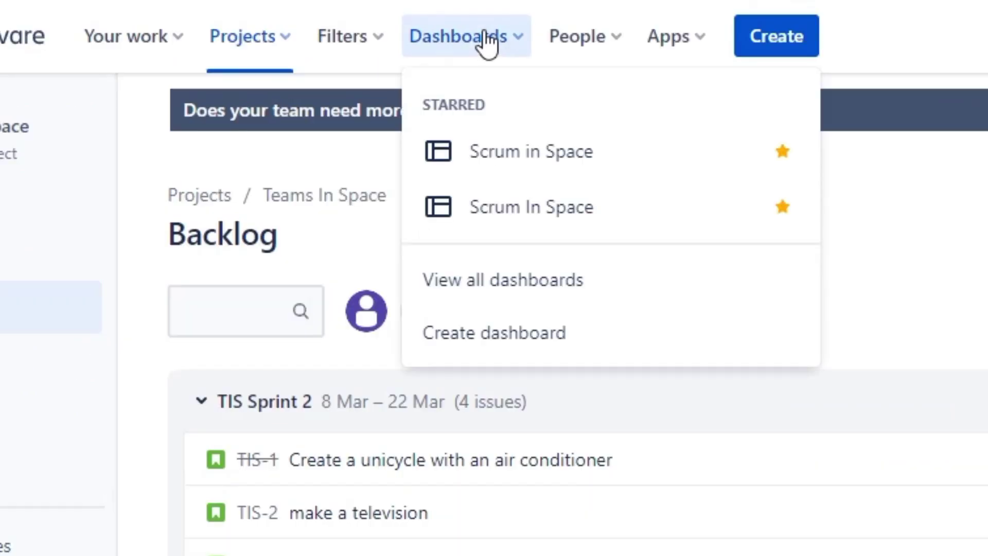
{"action": "left_click", "coordinate": [511, 329]}
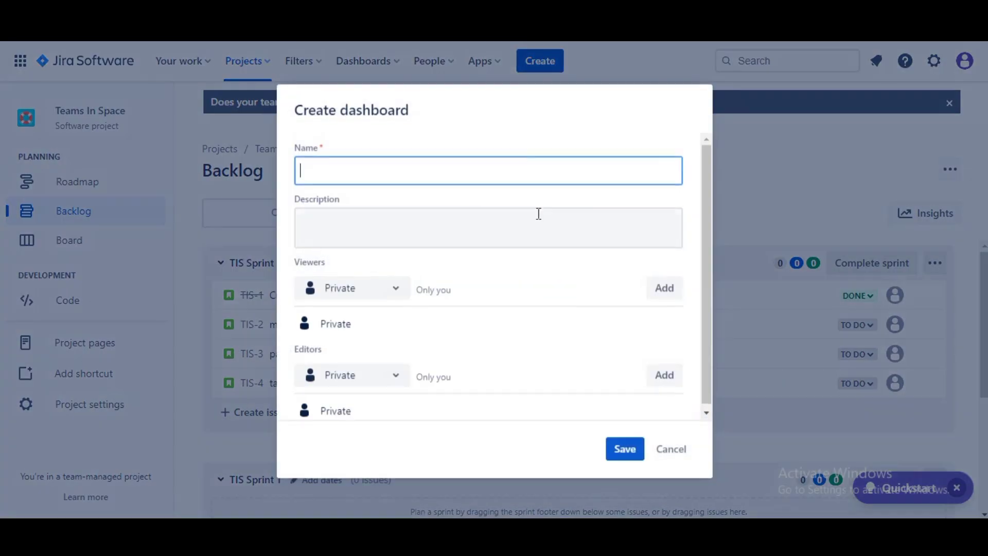
{"action": "type", "text": "Scrum In Sp"}
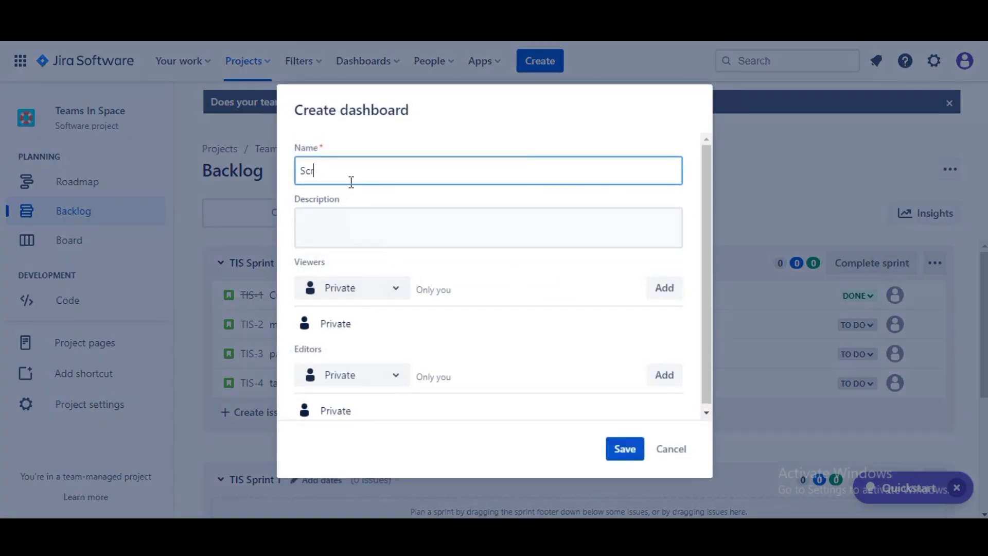
{"action": "type", "text": "ace"}
{"action": "left_click", "coordinate": [375, 300]}
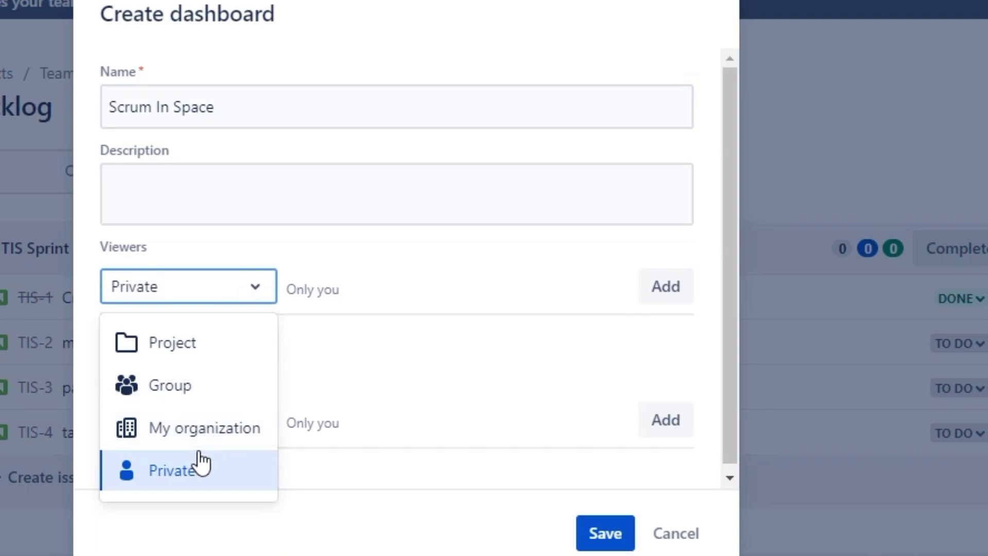
{"action": "left_click", "coordinate": [220, 429]}
{"action": "left_click", "coordinate": [682, 291]}
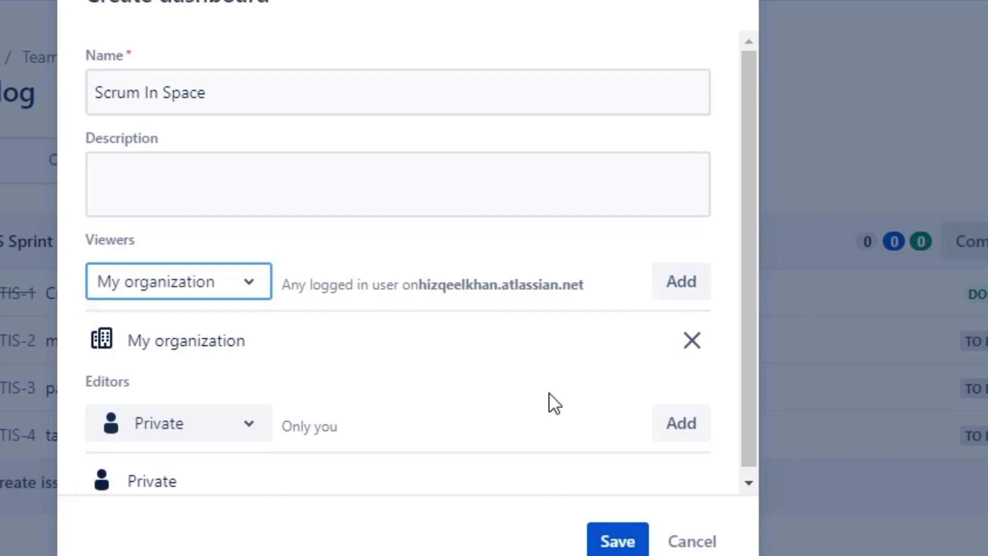
{"action": "left_click", "coordinate": [612, 543]}
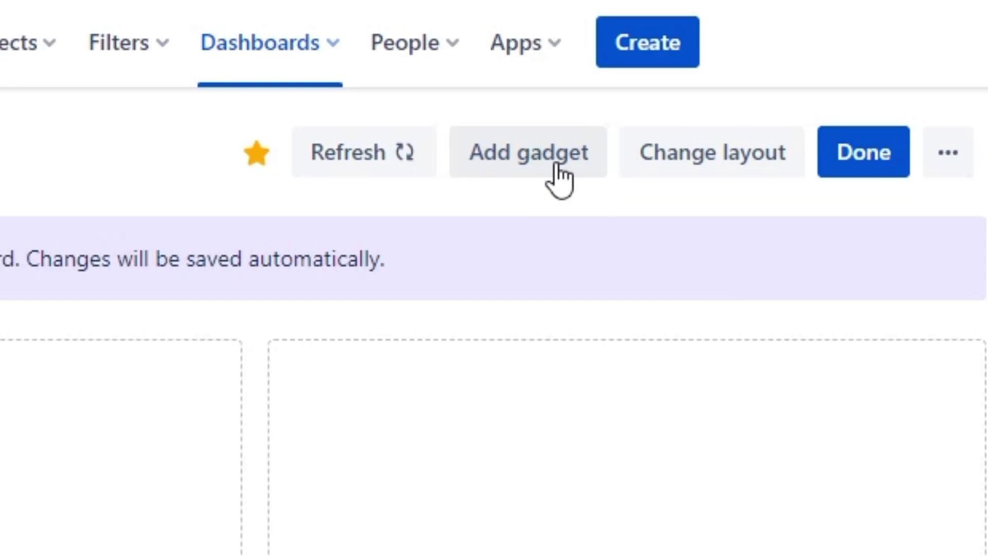
- Search gadgets for 'Sprint' and add Days Remaining in Sprint, Sprint Burndown and Sprint Health
{"action": "left_click", "coordinate": [557, 166]}
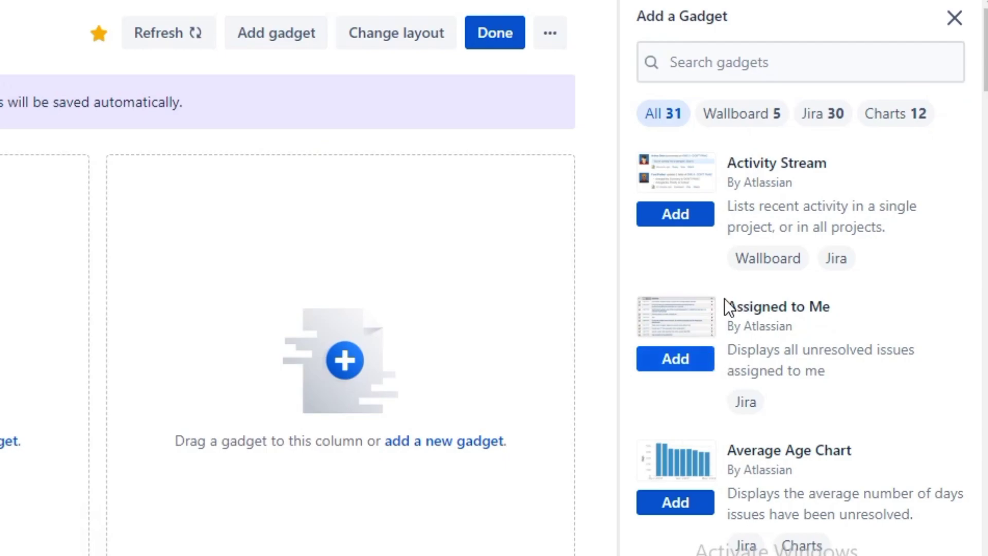
{"action": "left_click", "coordinate": [726, 70]}
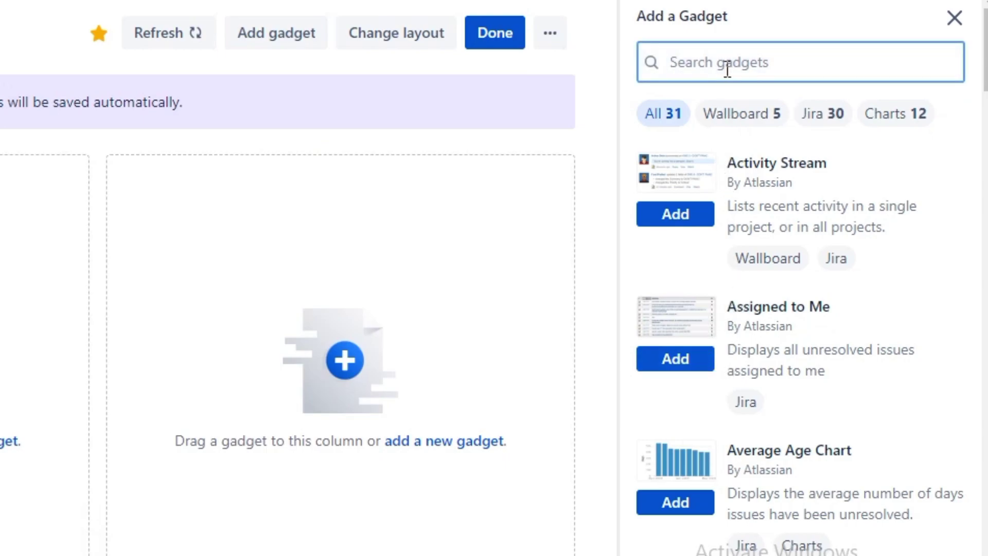
{"action": "type", "text": "Sprint"}
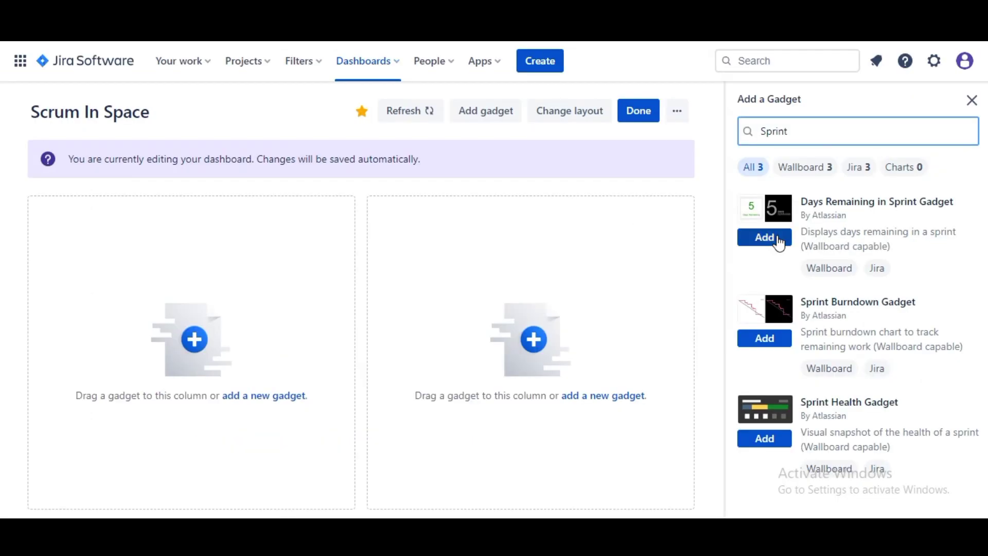
{"action": "left_click", "coordinate": [692, 220]}
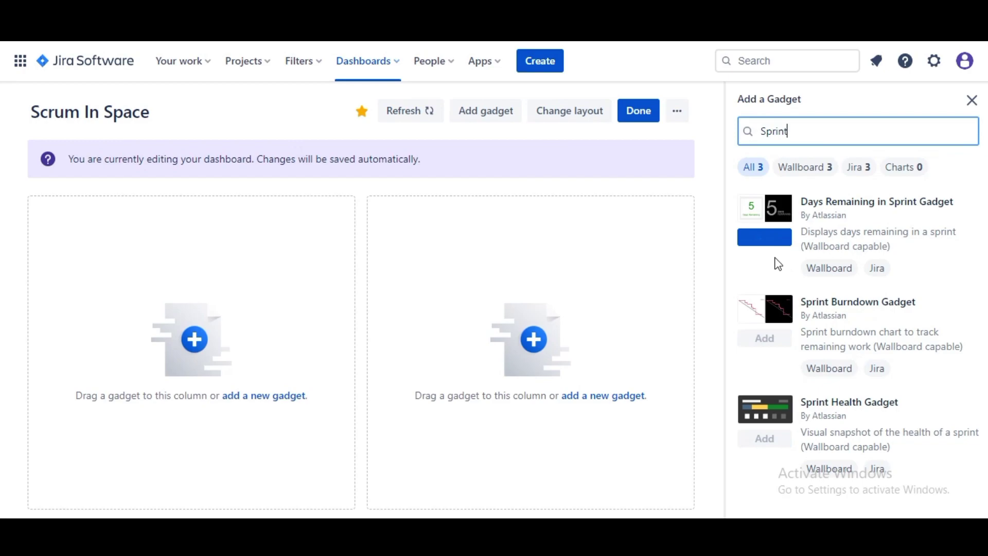
{"action": "left_click", "coordinate": [777, 344]}
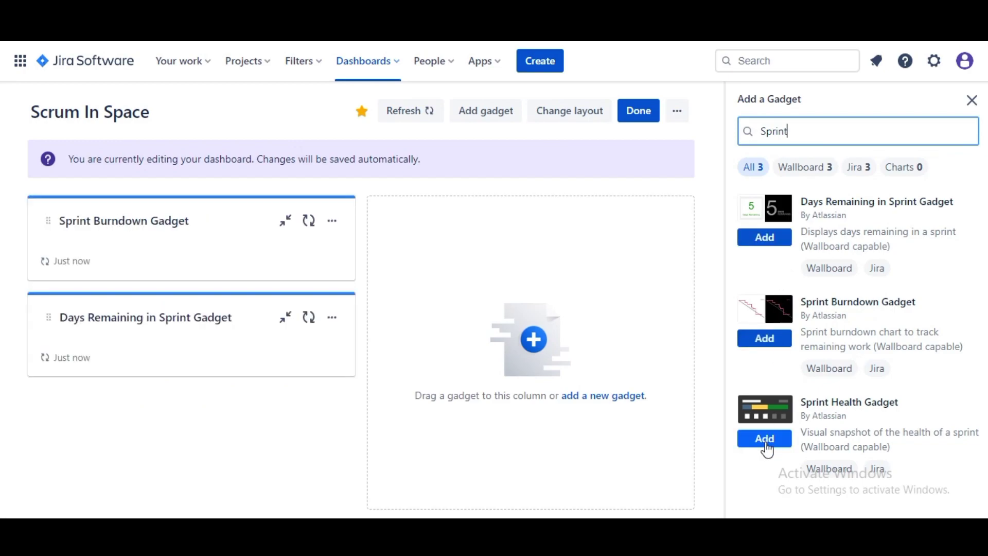
{"action": "left_click", "coordinate": [765, 441]}
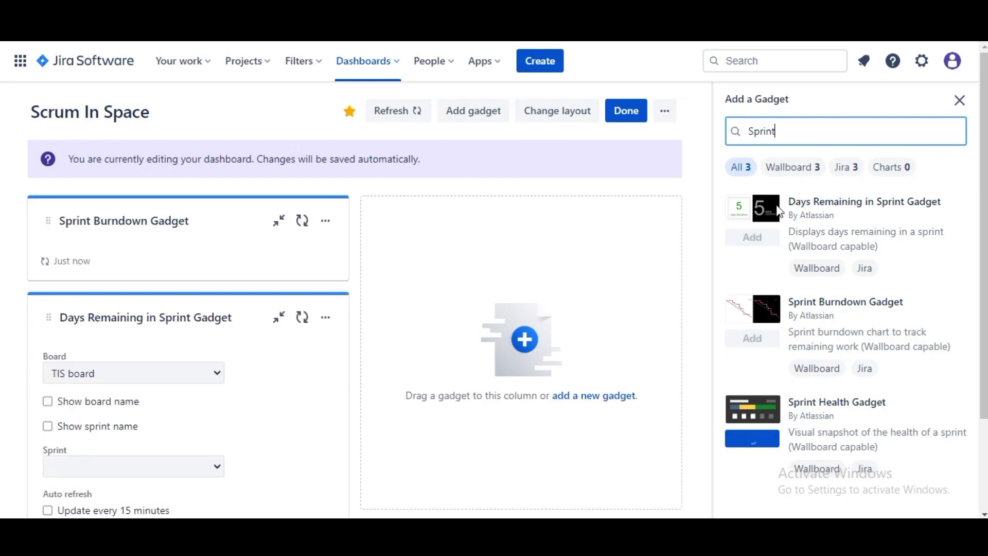
- Move the Sprint Health gadget into the right column
{"action": "left_click", "coordinate": [958, 99]}
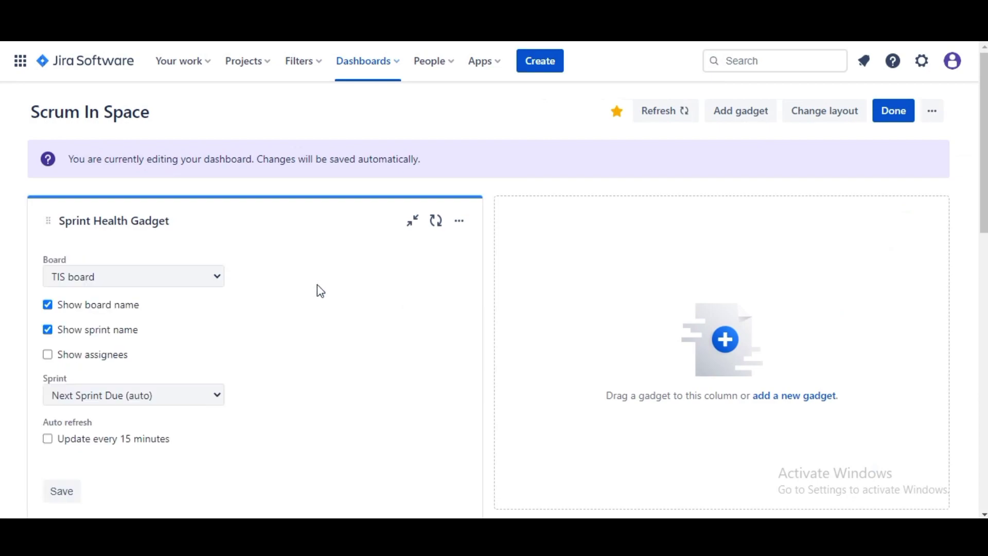
{"action": "scroll", "coordinate": [612, 296], "scroll_direction": "down", "scroll_amount": 4}
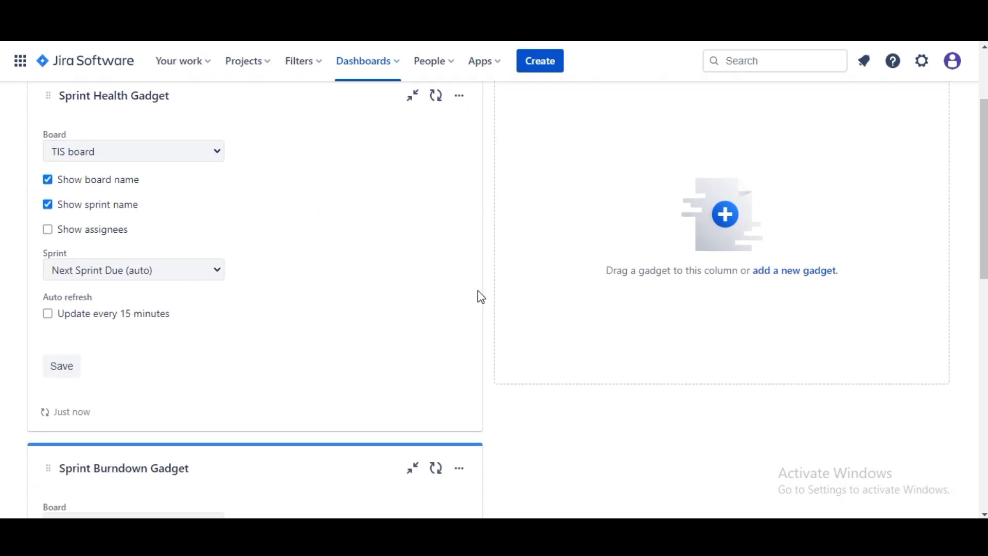
{"action": "scroll", "coordinate": [344, 297], "scroll_direction": "down", "scroll_amount": 9}
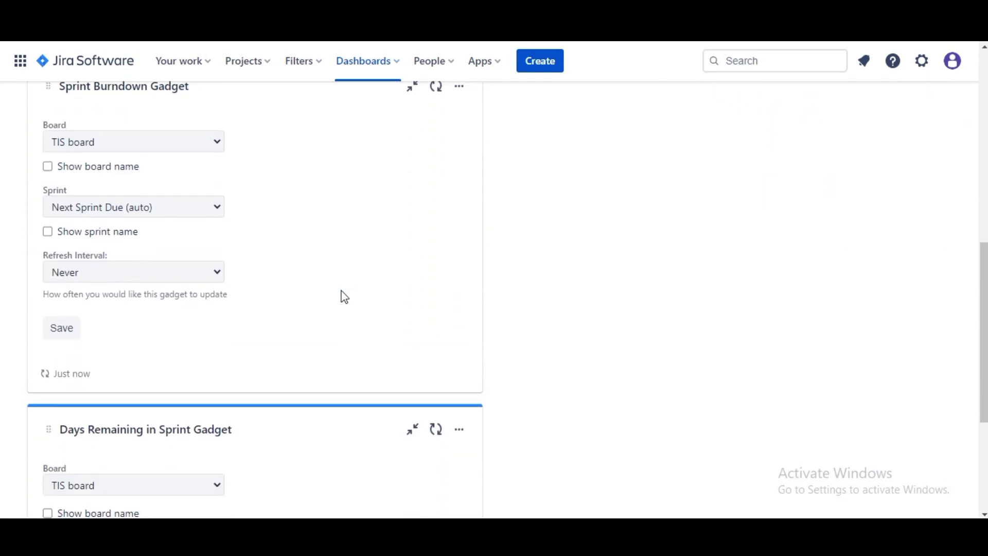
{"action": "scroll", "coordinate": [344, 296], "scroll_direction": "up", "scroll_amount": 3}
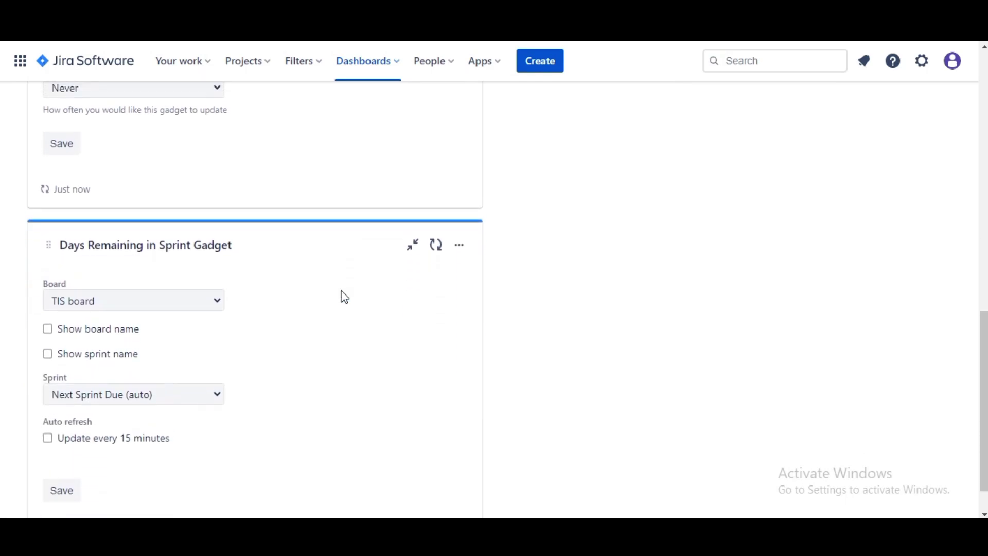
{"action": "scroll", "coordinate": [344, 297], "scroll_direction": "up", "scroll_amount": 8}
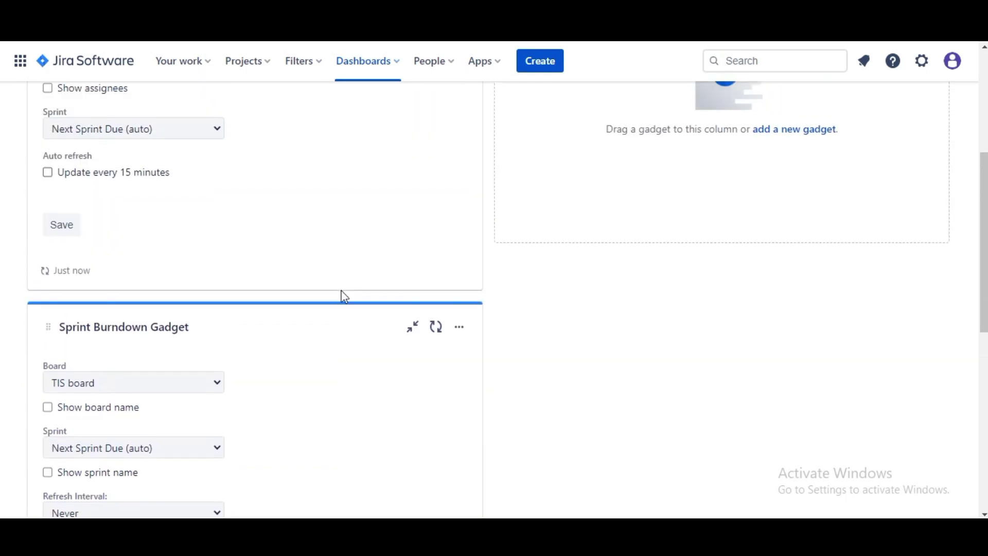
{"action": "scroll", "coordinate": [344, 297], "scroll_direction": "up", "scroll_amount": 3}
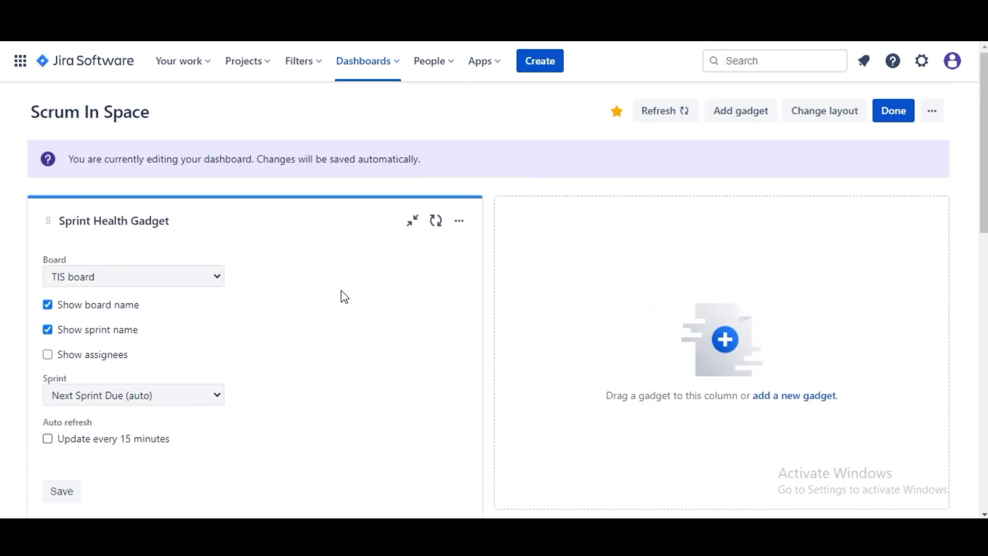
{"action": "mouse_move", "coordinate": [246, 202]}
{"action": "left_mouse_down"}
{"action": "mouse_move", "coordinate": [585, 221]}
{"action": "mouse_move", "coordinate": [666, 214]}
{"action": "mouse_move", "coordinate": [508, 245]}
{"action": "left_mouse_up"}
- Place Days Remaining in Sprint above Sprint Burndown in the left column
{"action": "scroll", "coordinate": [252, 285], "scroll_direction": "down", "scroll_amount": 5}
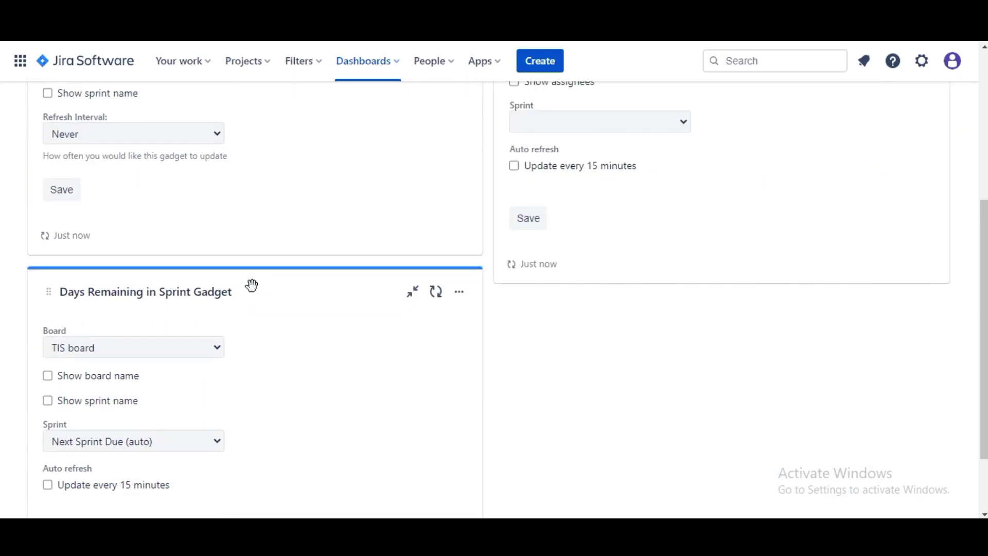
{"action": "mouse_move", "coordinate": [252, 285]}
{"action": "left_mouse_down"}
{"action": "mouse_move", "coordinate": [252, 78]}
{"action": "mouse_move", "coordinate": [257, 90]}
{"action": "left_mouse_up"}
{"action": "scroll", "coordinate": [391, 252], "scroll_direction": "up", "scroll_amount": 5}
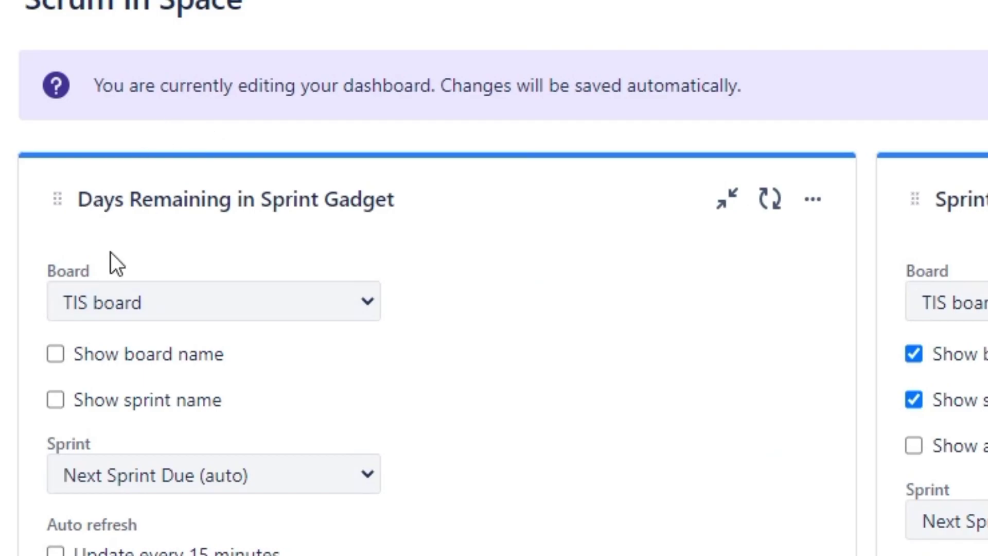
- Save Days Remaining for TIS board: board name shown, Next Sprint Due (auto), 15-minute refresh
{"action": "left_click", "coordinate": [119, 301]}
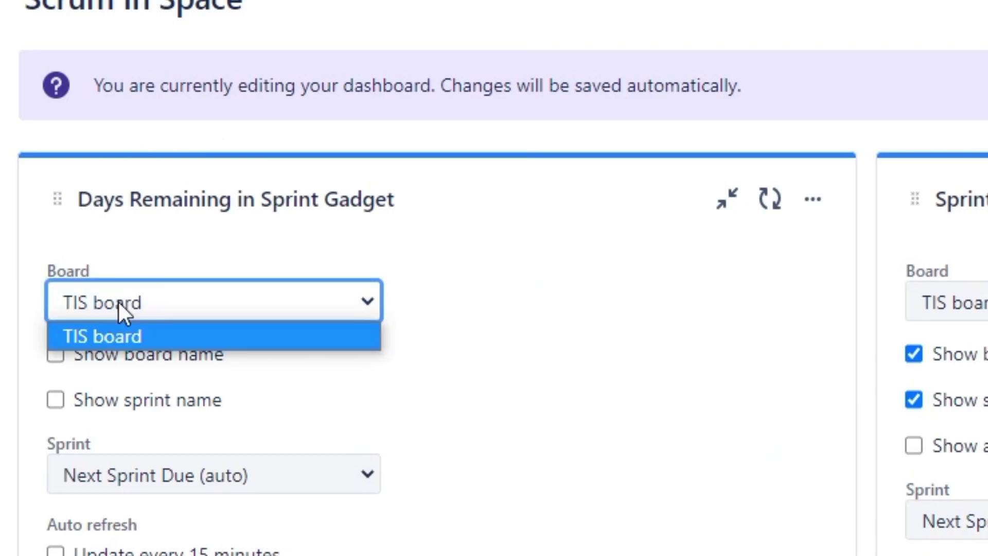
{"action": "left_click", "coordinate": [106, 337]}
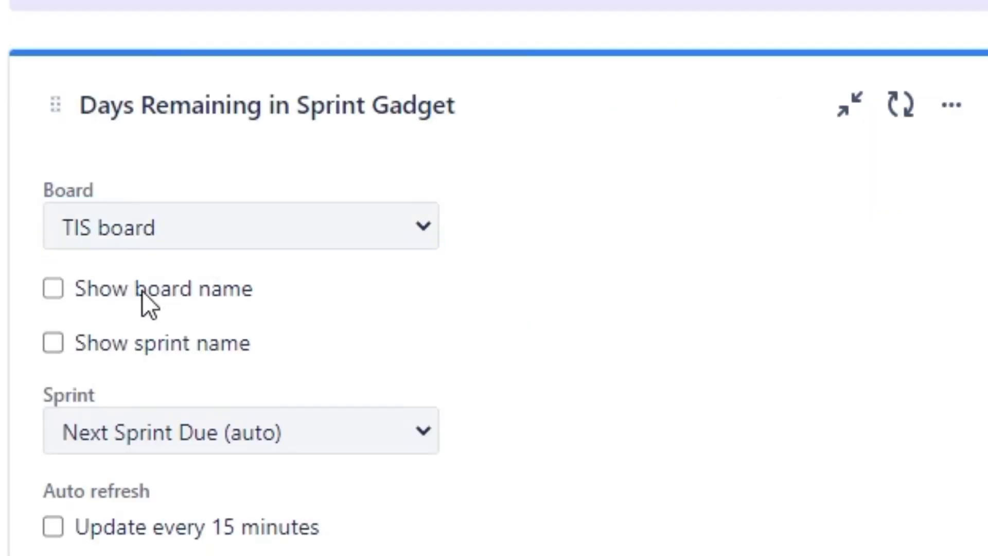
{"action": "left_click", "coordinate": [88, 305]}
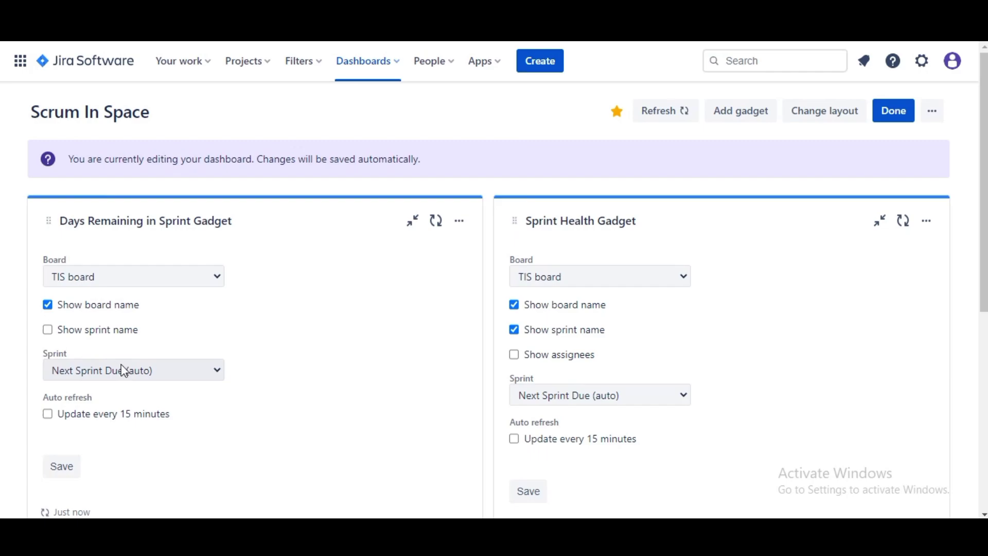
{"action": "left_click", "coordinate": [137, 373]}
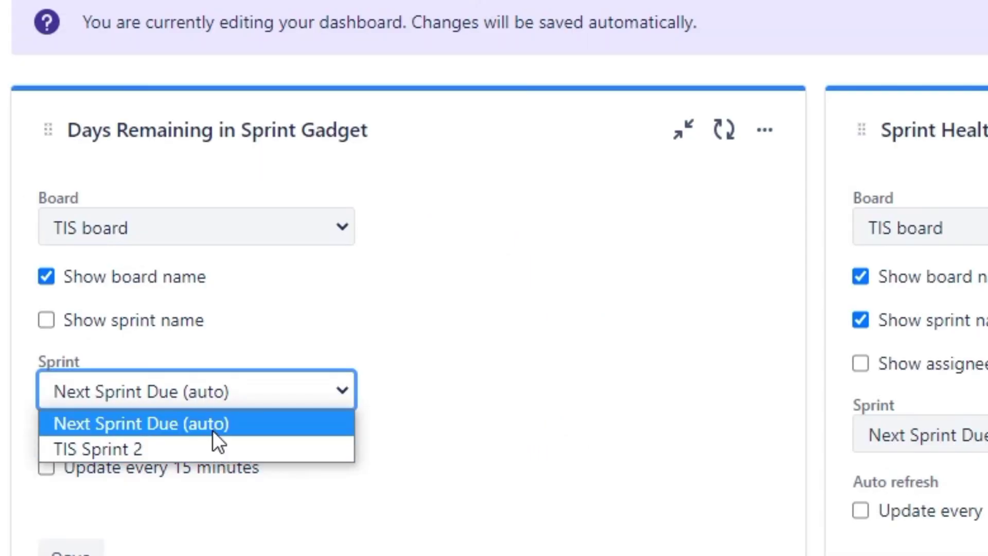
{"action": "left_click", "coordinate": [138, 389]}
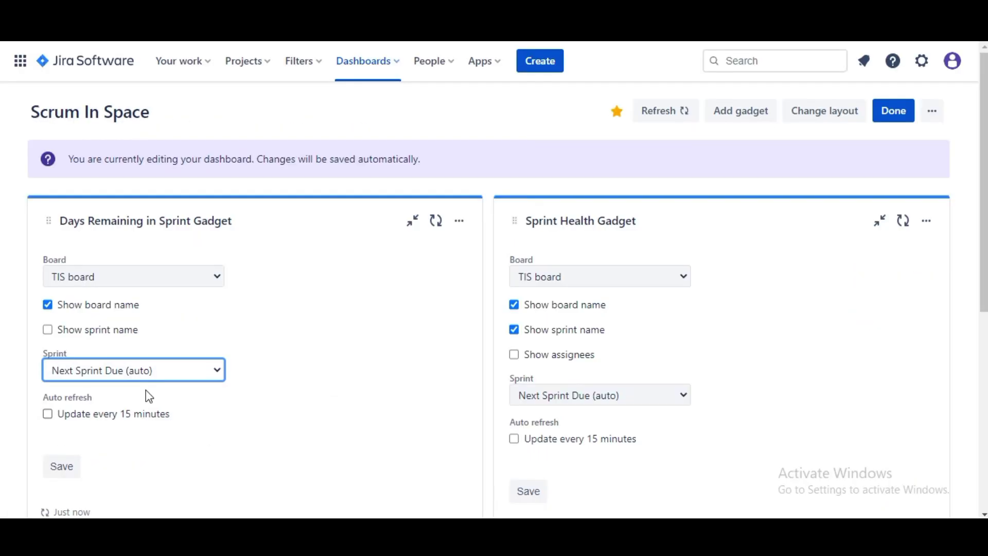
{"action": "left_click", "coordinate": [143, 372]}
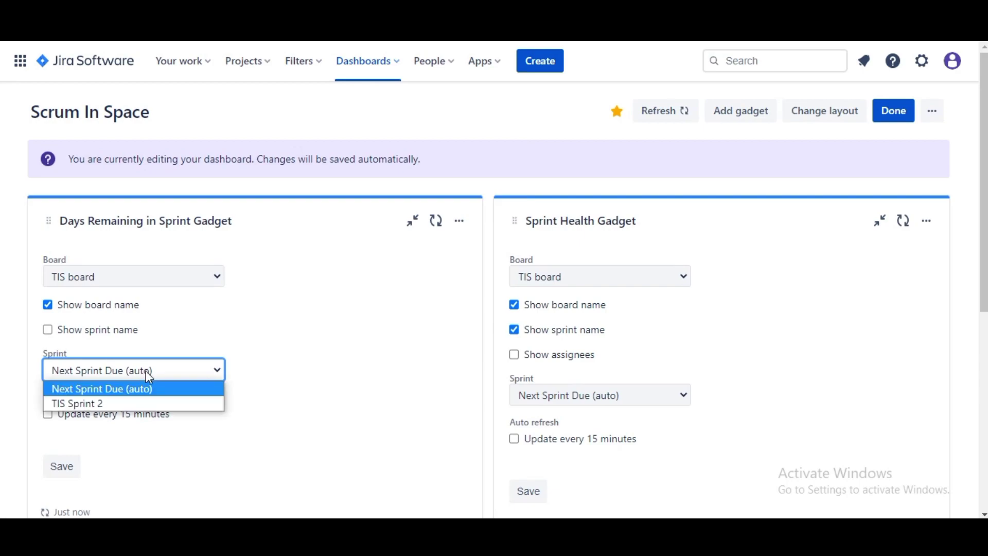
{"action": "left_click", "coordinate": [149, 377]}
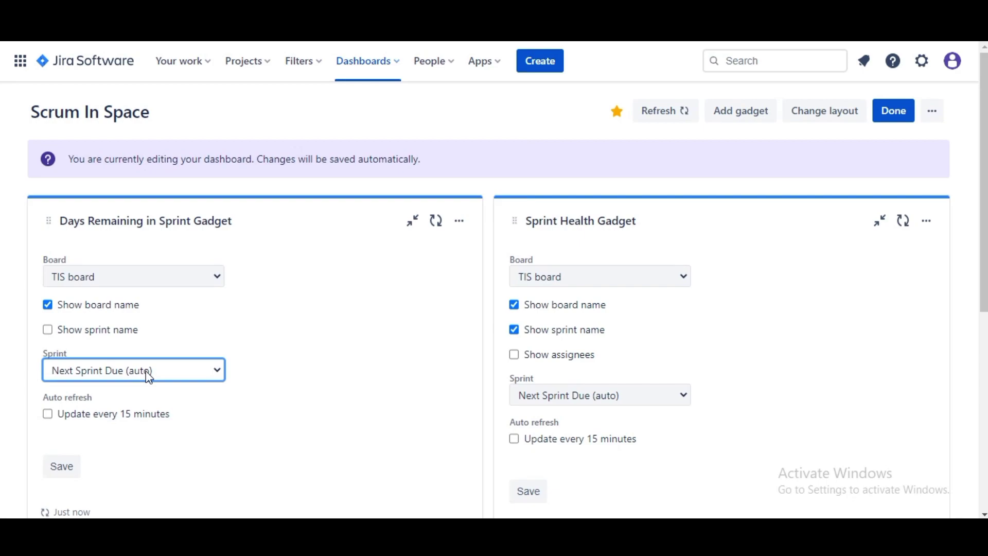
{"action": "left_click", "coordinate": [98, 415]}
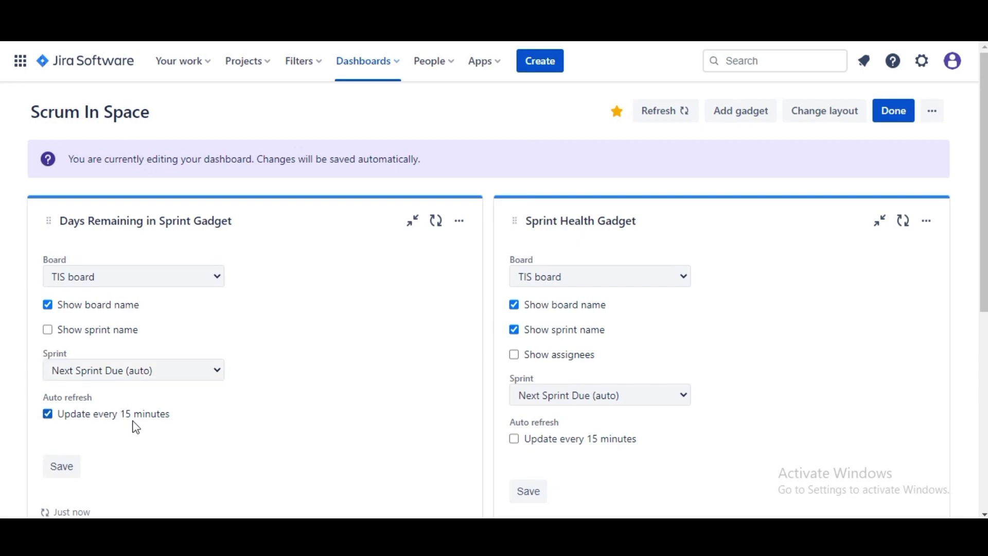
{"action": "left_click", "coordinate": [62, 466]}
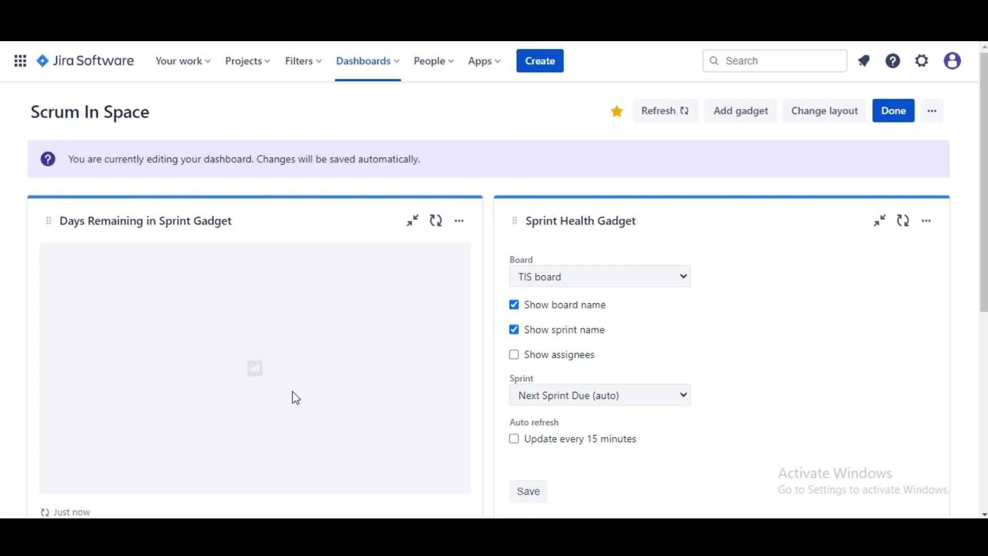
- Save Sprint Health with assignees shown and a 15-minute refresh, sprint unchanged
{"action": "scroll", "coordinate": [292, 392], "scroll_direction": "down", "scroll_amount": 2}
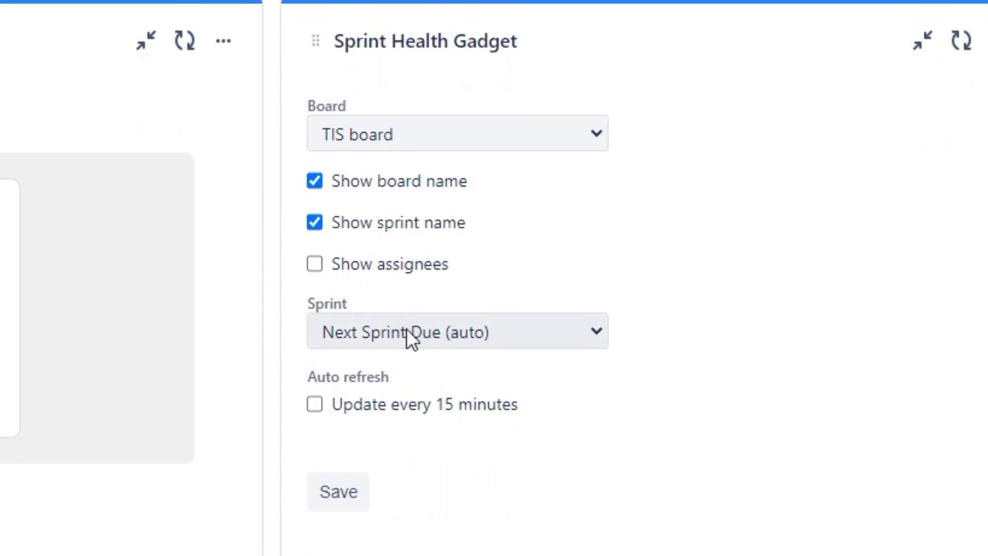
{"action": "left_click", "coordinate": [380, 266]}
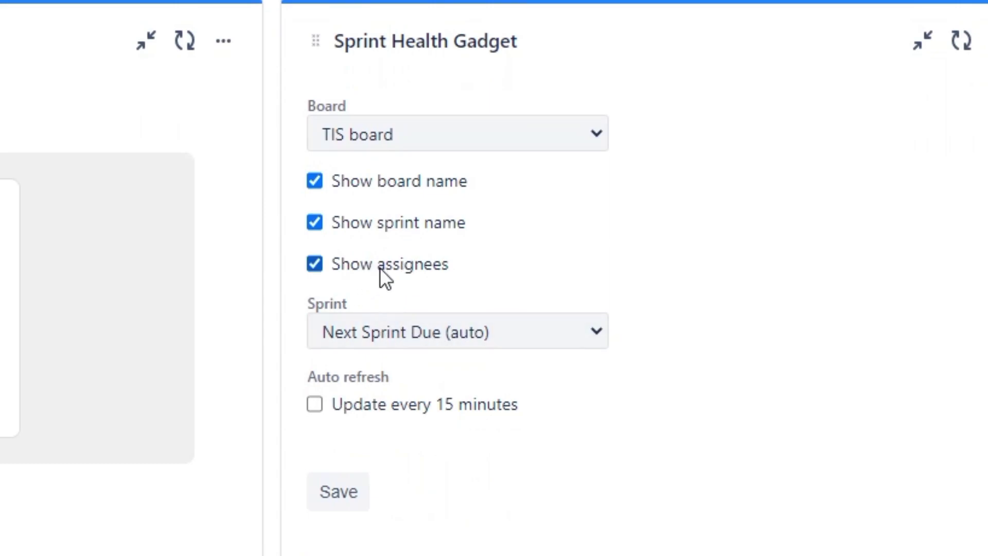
{"action": "left_click", "coordinate": [429, 341]}
{"action": "left_click", "coordinate": [442, 362]}
{"action": "left_click", "coordinate": [437, 400]}
{"action": "left_click", "coordinate": [342, 494]}
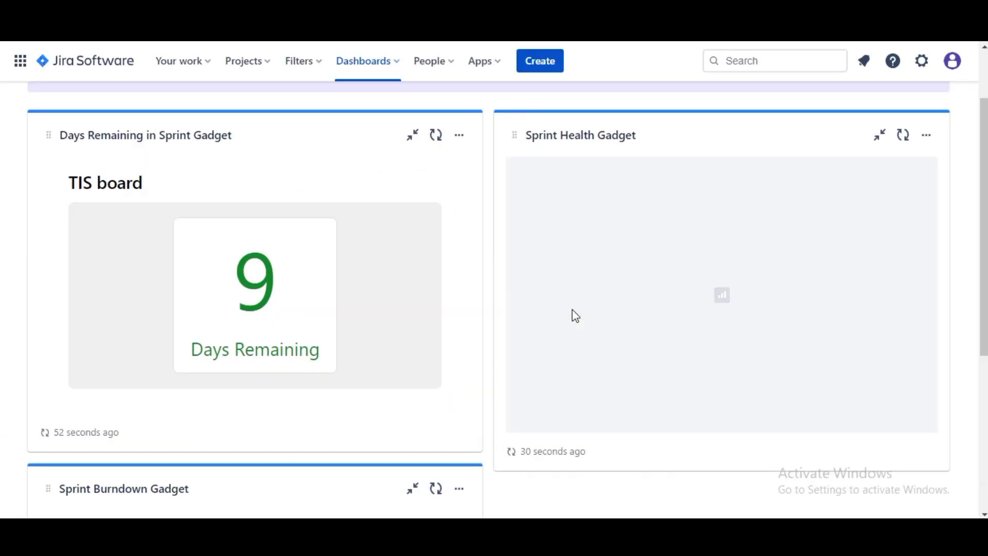
- Keep TIS board and Next Sprint Due (auto) for Sprint Burndown, board name left unticked
{"action": "scroll", "coordinate": [575, 315], "scroll_direction": "down", "scroll_amount": 2}
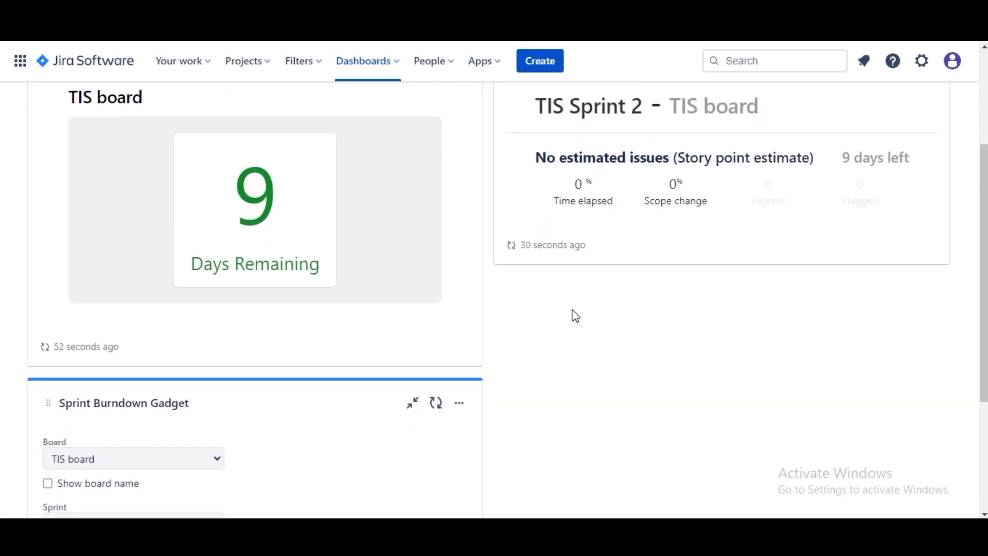
{"action": "scroll", "coordinate": [576, 315], "scroll_direction": "down", "scroll_amount": 4}
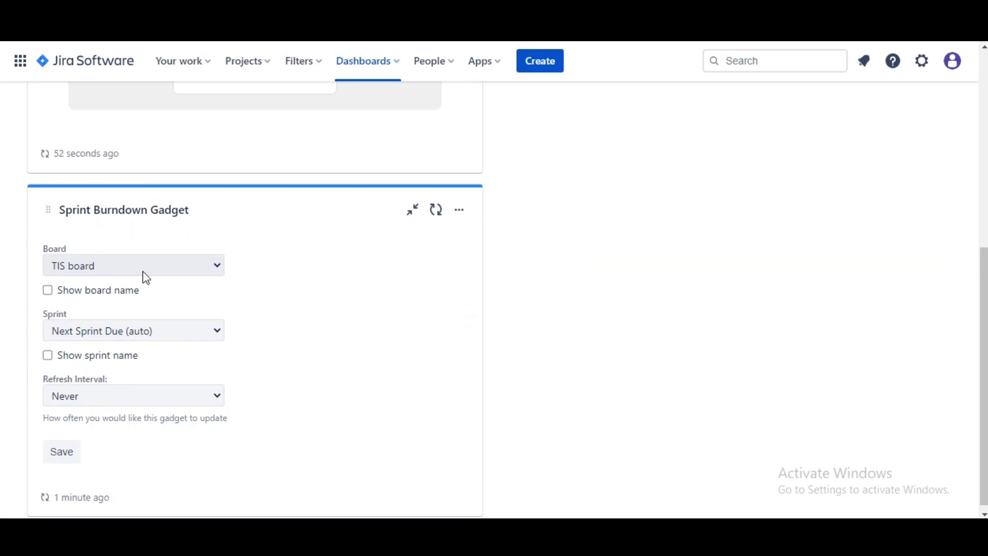
{"action": "left_click", "coordinate": [148, 270]}
{"action": "left_click", "coordinate": [132, 285]}
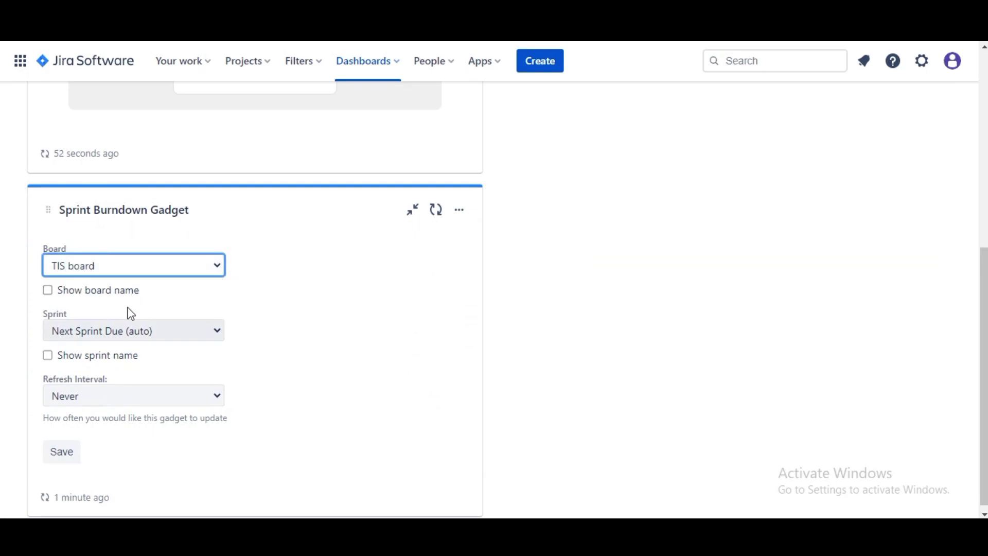
{"action": "left_click", "coordinate": [100, 302]}
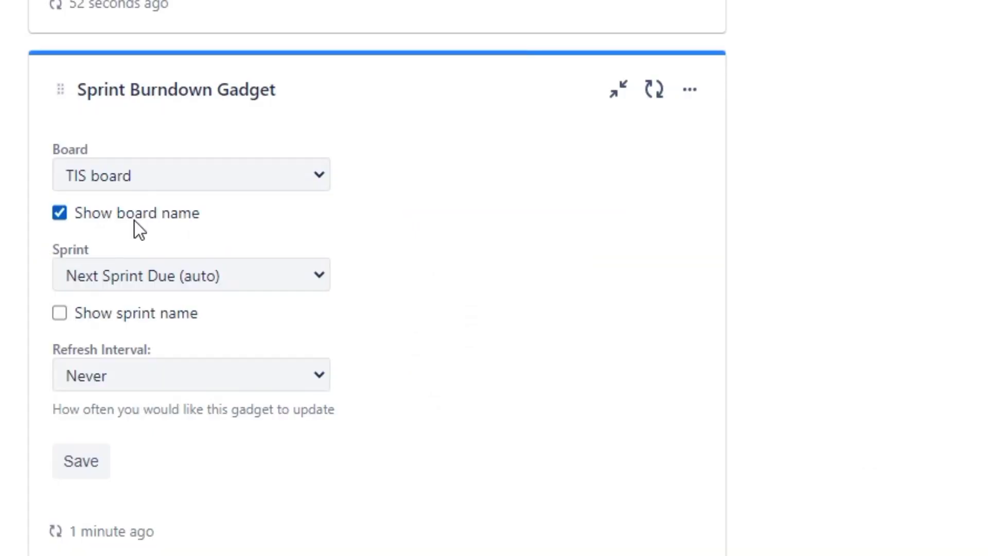
{"action": "left_click", "coordinate": [155, 275]}
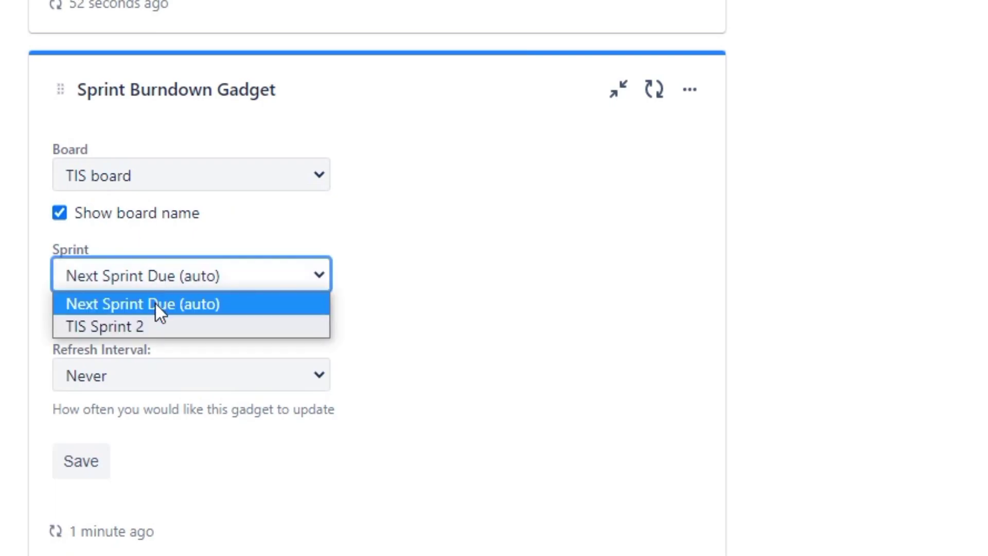
{"action": "left_click", "coordinate": [154, 304]}
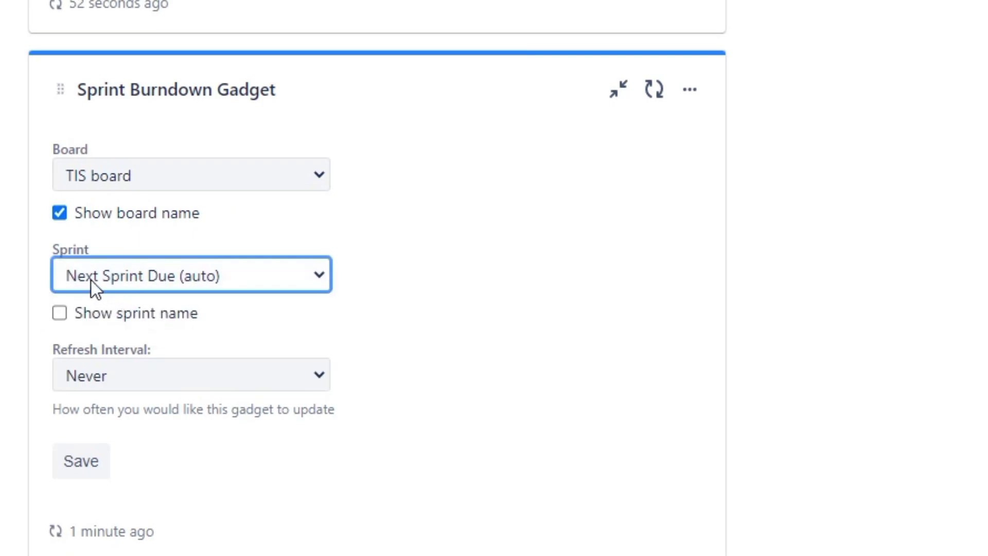
{"action": "left_click", "coordinate": [75, 221]}
- Set the burndown gadget's refresh interval to Every 15 Minutes and save
{"action": "left_click", "coordinate": [147, 378]}
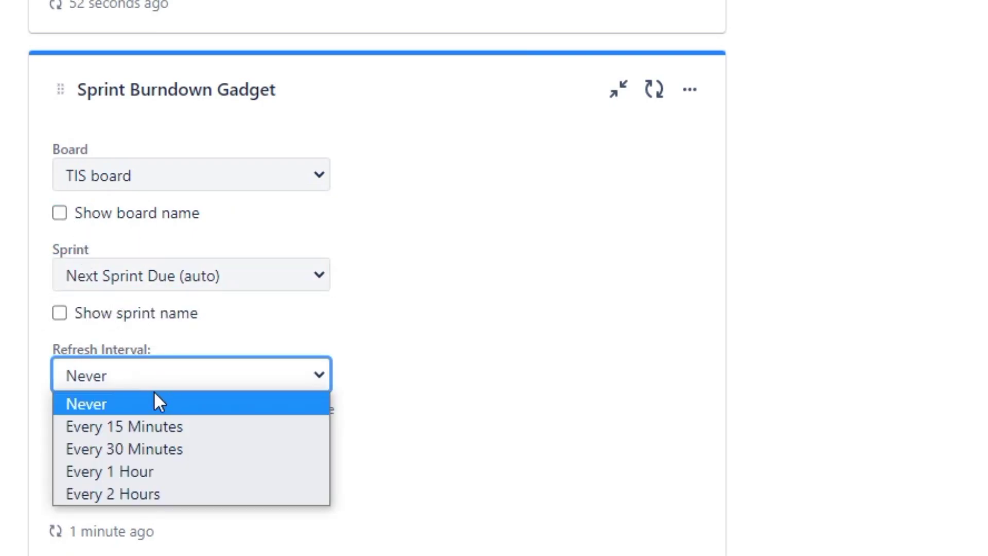
{"action": "left_click", "coordinate": [131, 426]}
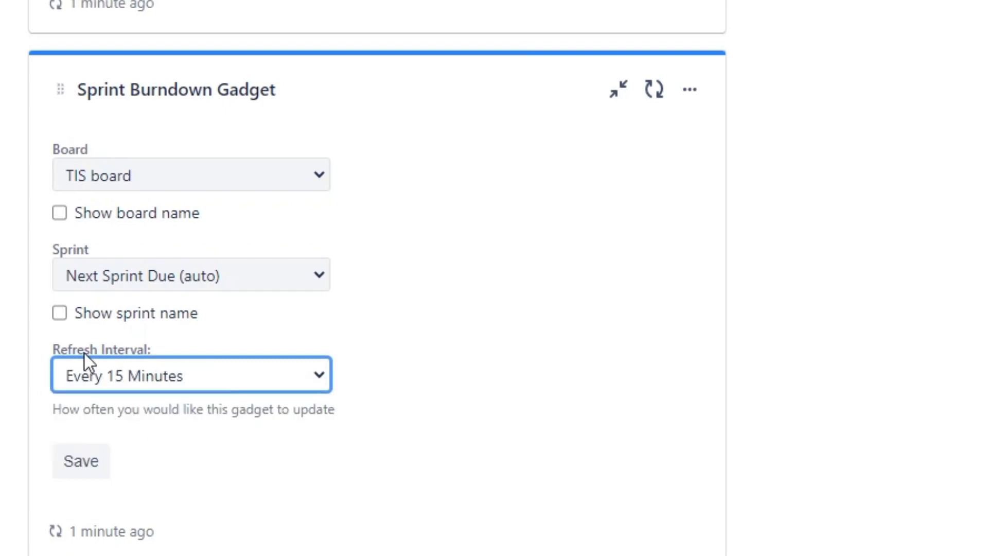
{"action": "left_click", "coordinate": [147, 375]}
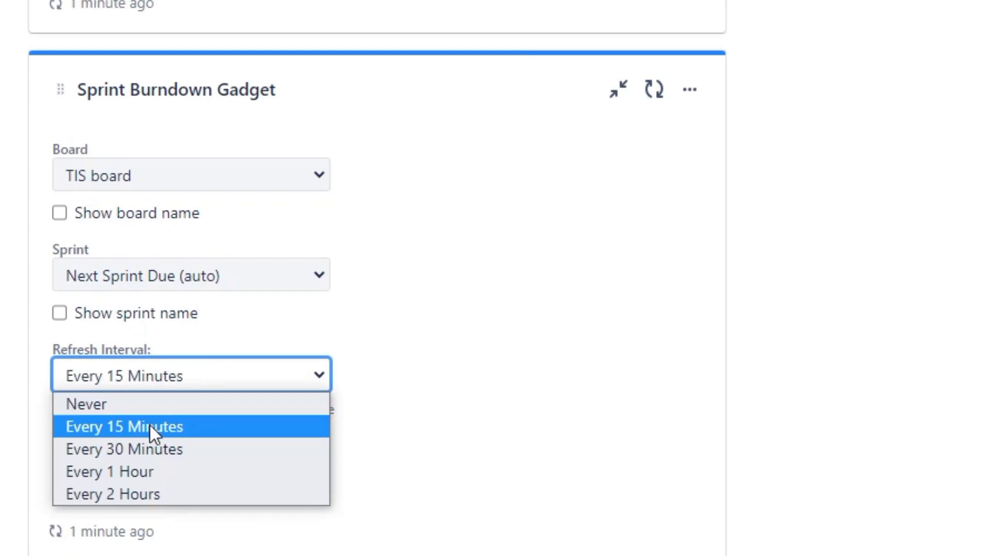
{"action": "left_click", "coordinate": [149, 425]}
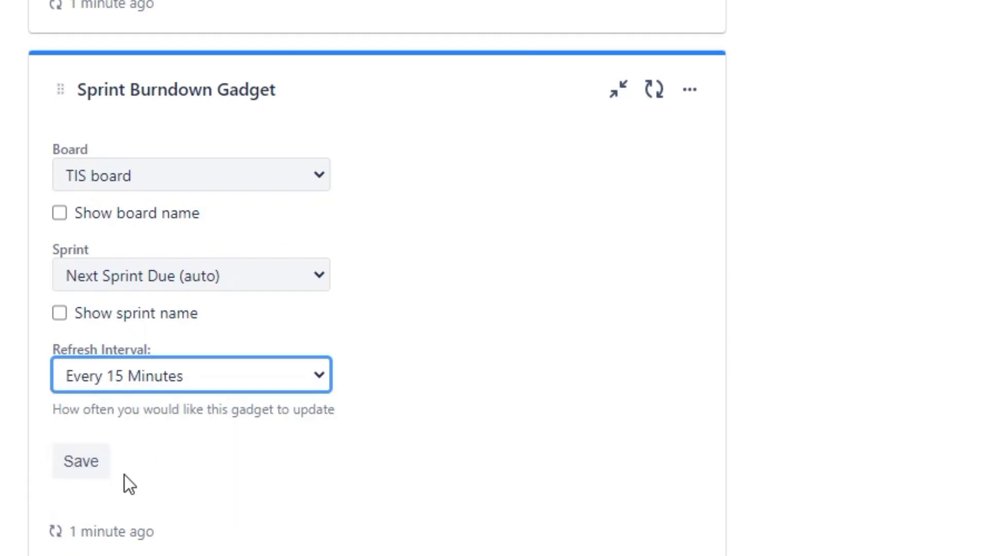
{"action": "left_click", "coordinate": [91, 463]}
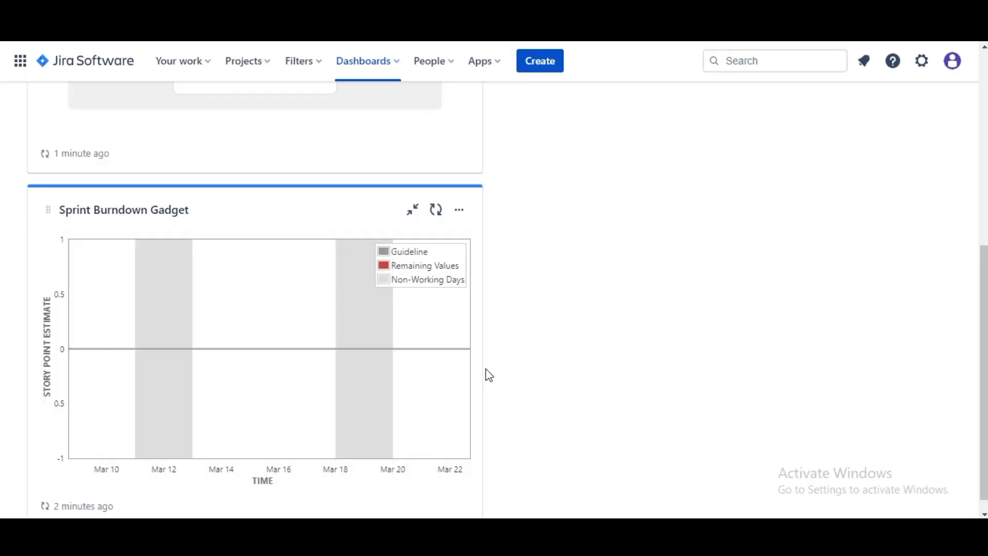
- Change the dashboard layout to narrow left and wide right columns, after trying three columns
{"action": "scroll", "coordinate": [488, 337], "scroll_direction": "up", "scroll_amount": 7}
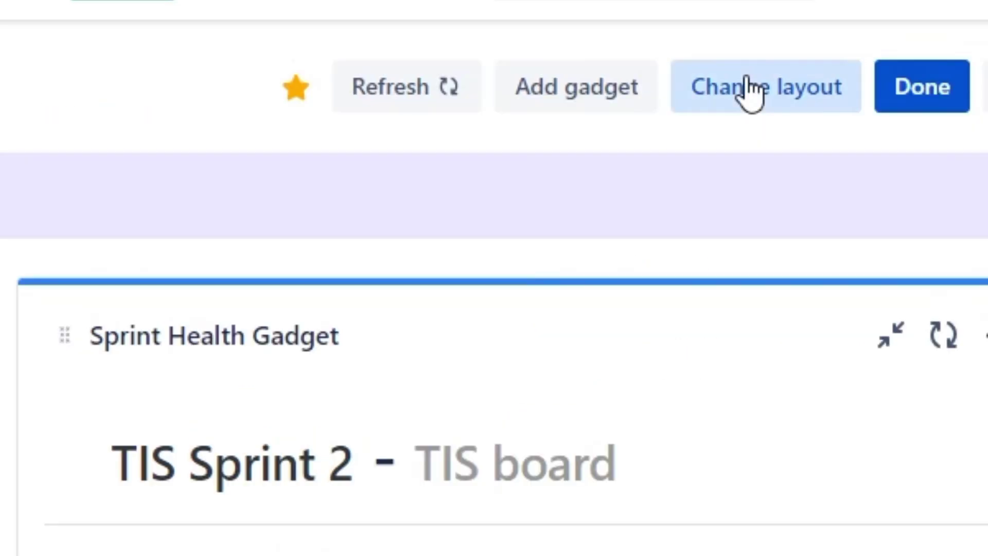
{"action": "left_click", "coordinate": [751, 92]}
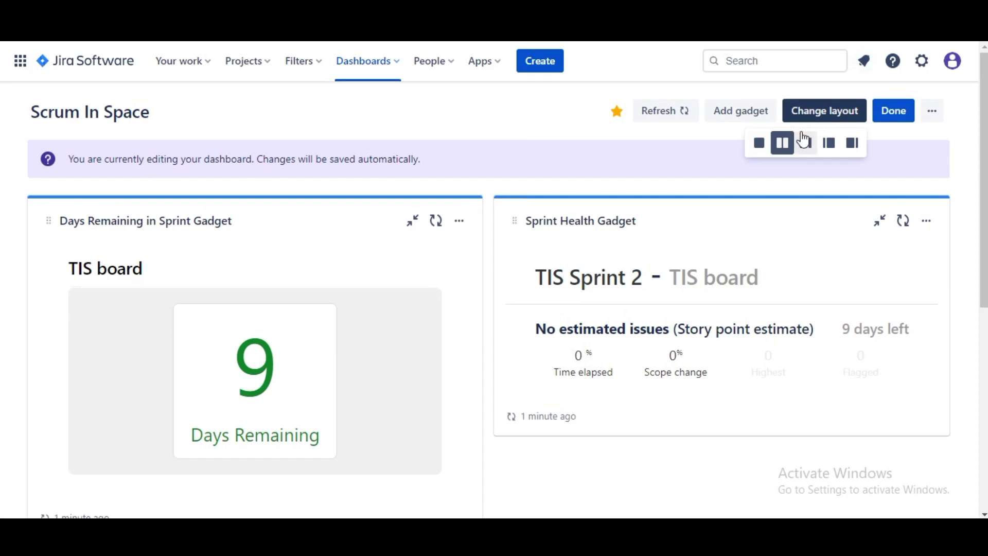
{"action": "left_click", "coordinate": [803, 148]}
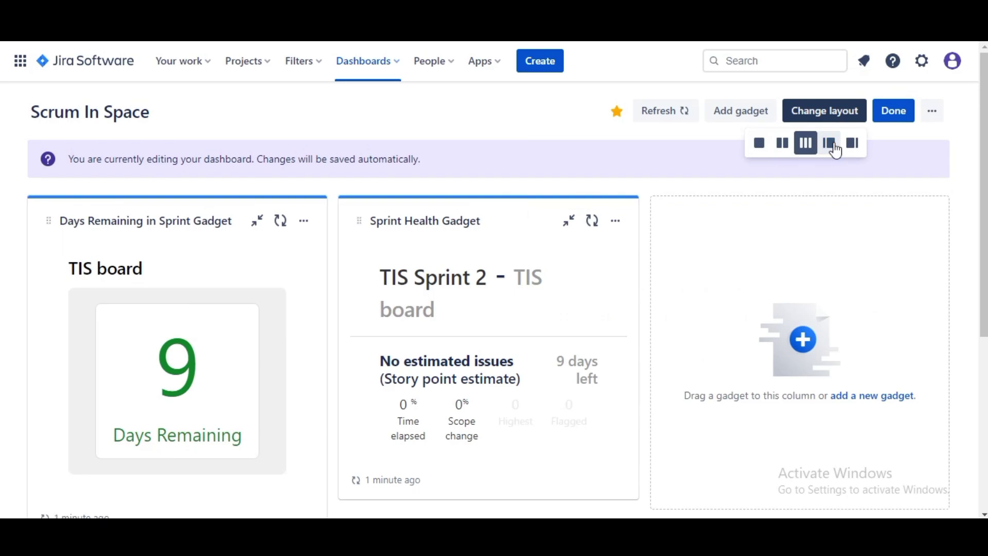
{"action": "left_click", "coordinate": [833, 146]}
{"action": "scroll", "coordinate": [521, 297], "scroll_direction": "down", "scroll_amount": 3}
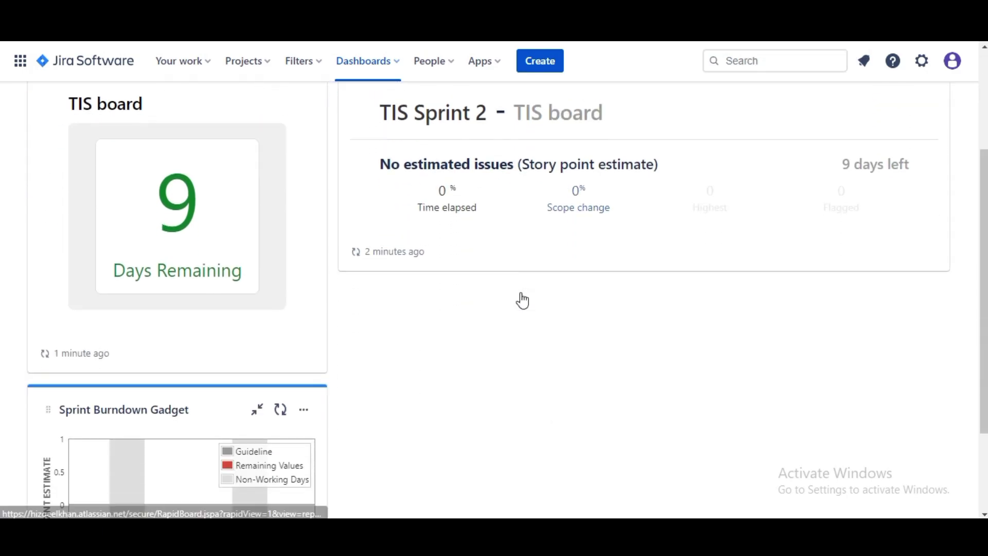
{"action": "scroll", "coordinate": [522, 300], "scroll_direction": "down", "scroll_amount": 2}
{"action": "scroll", "coordinate": [522, 300], "scroll_direction": "up", "scroll_amount": 5}
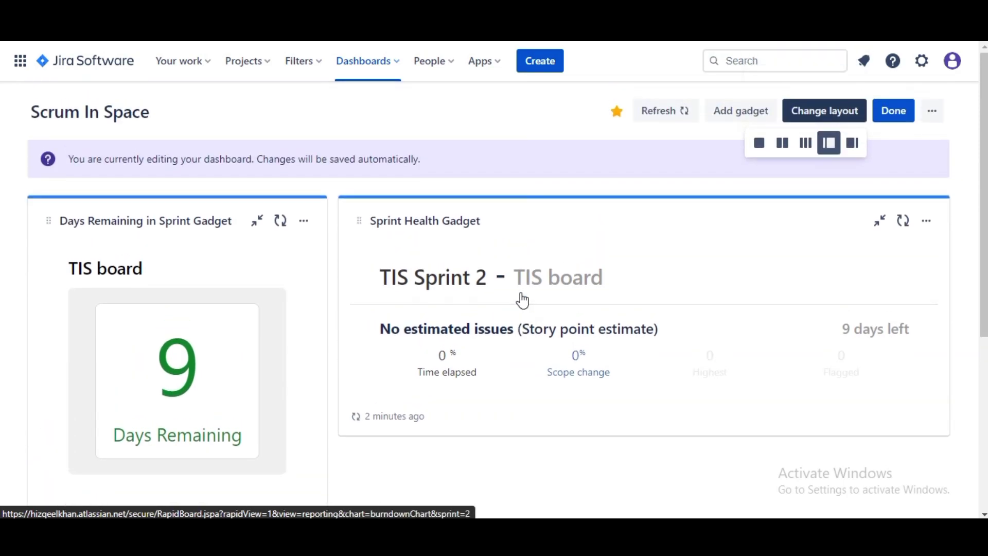
{"action": "scroll", "coordinate": [522, 300], "scroll_direction": "down", "scroll_amount": 1}
{"action": "scroll", "coordinate": [524, 298], "scroll_direction": "up", "scroll_amount": 1}
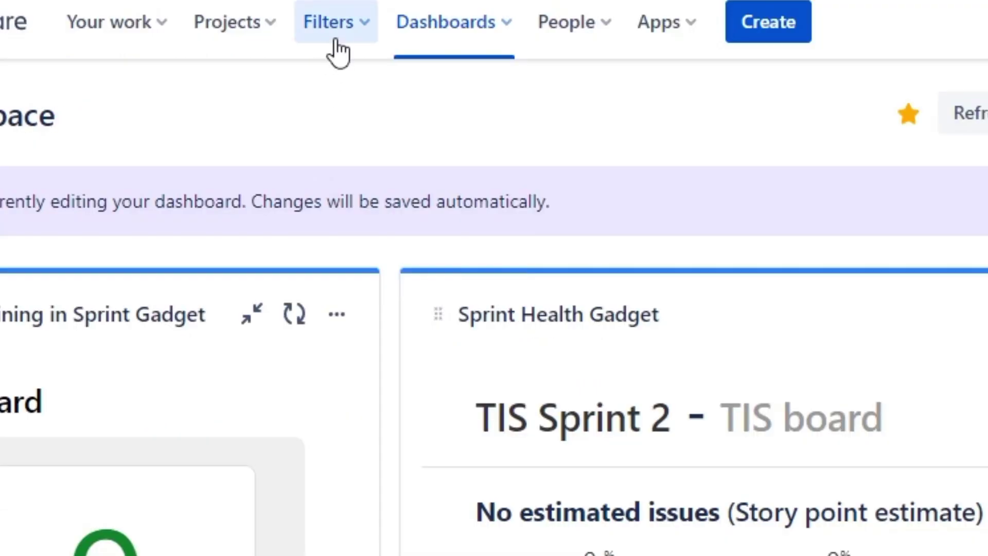
- In advanced issue search, enter the JQL project = "Teams In Space" and sprint In openSprints()
{"action": "left_click", "coordinate": [303, 64]}
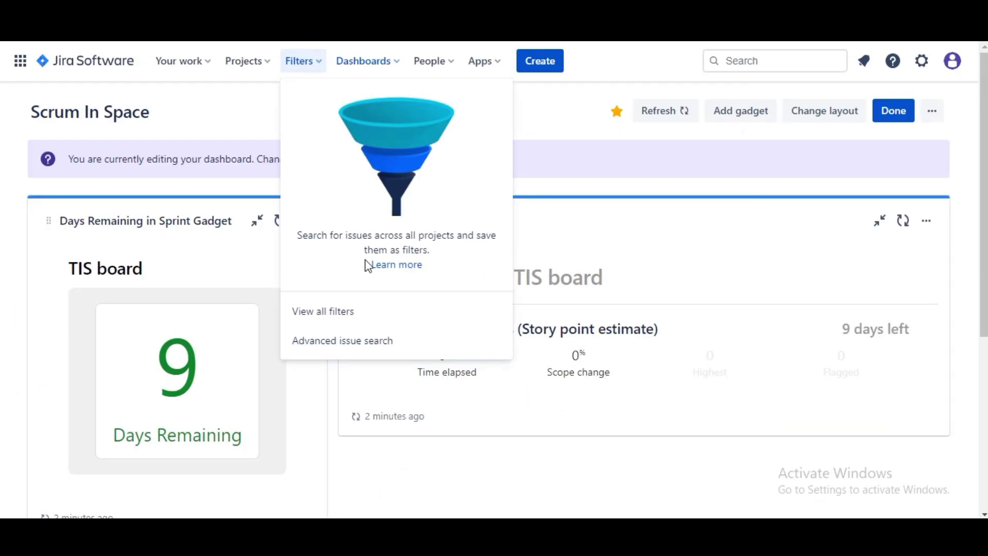
{"action": "left_click", "coordinate": [344, 342]}
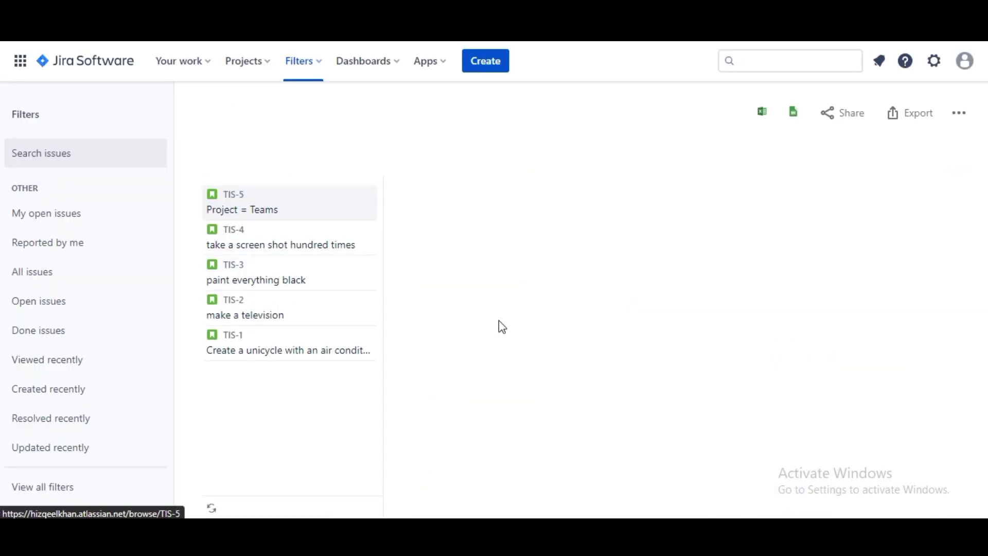
{"action": "double_click", "coordinate": [436, 170]}
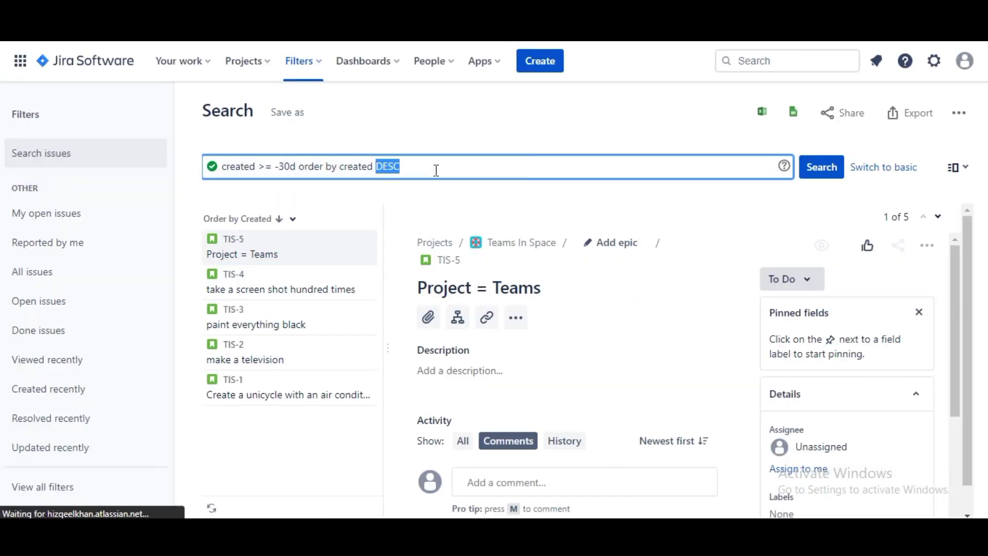
{"action": "key", "text": "ctrl+a"}
{"action": "type", "text": "project = \"Teams In Space\" and "}
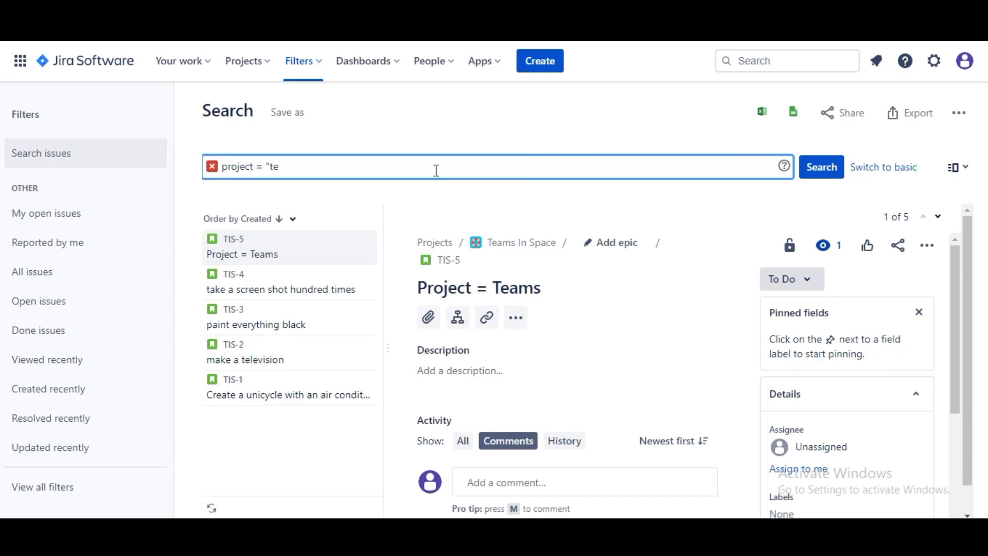
{"action": "type", "text": "sprin"}
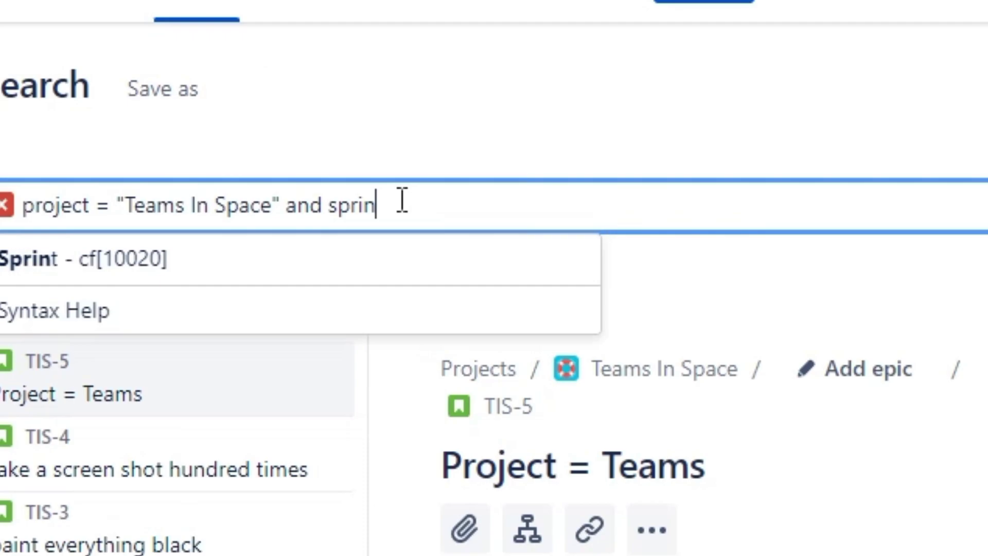
{"action": "type", "text": "t In"}
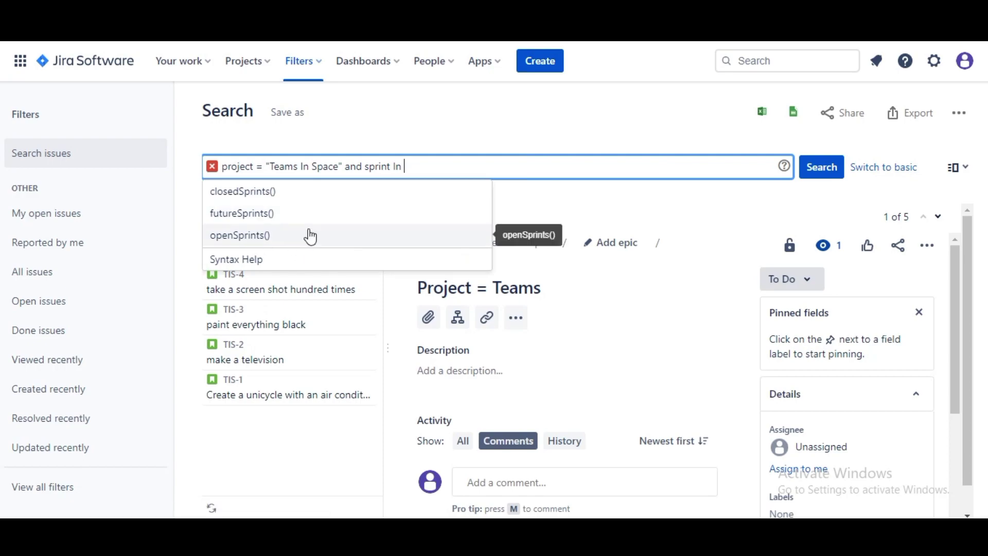
{"action": "left_click", "coordinate": [269, 236]}
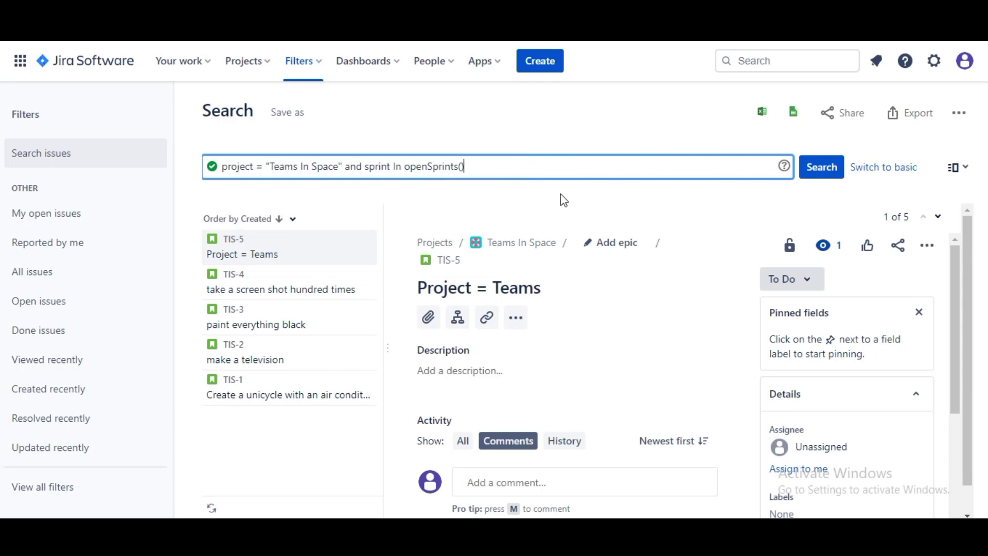
- Save the query as a filter named 'TIS - Active Sprint'
{"action": "left_click", "coordinate": [291, 111]}
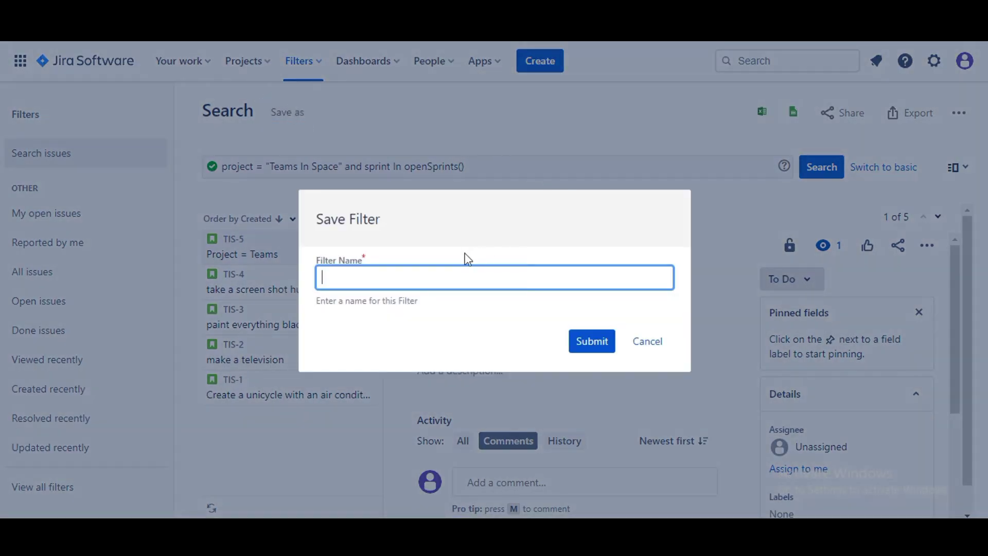
{"action": "type", "text": "TIS "}
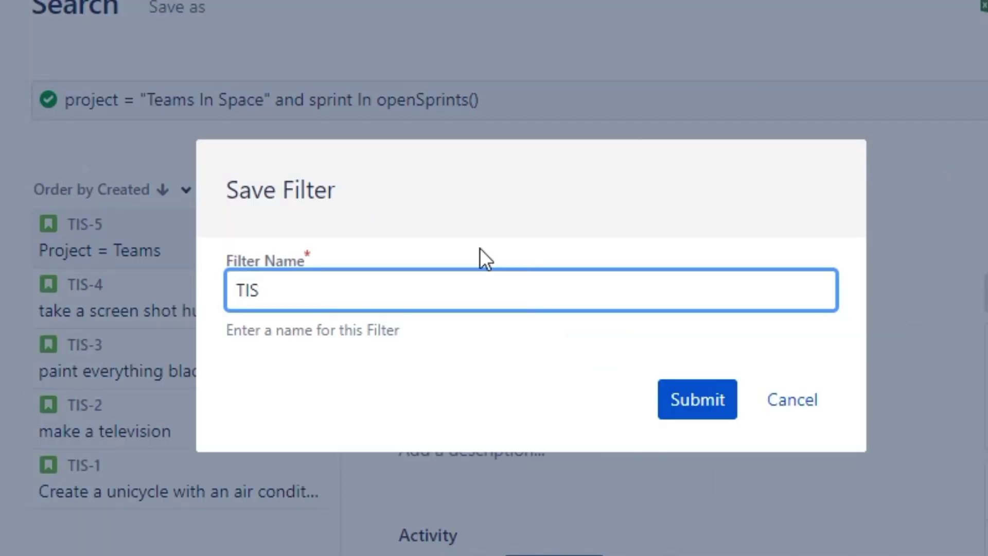
{"action": "type", "text": "- Active Spriny"}
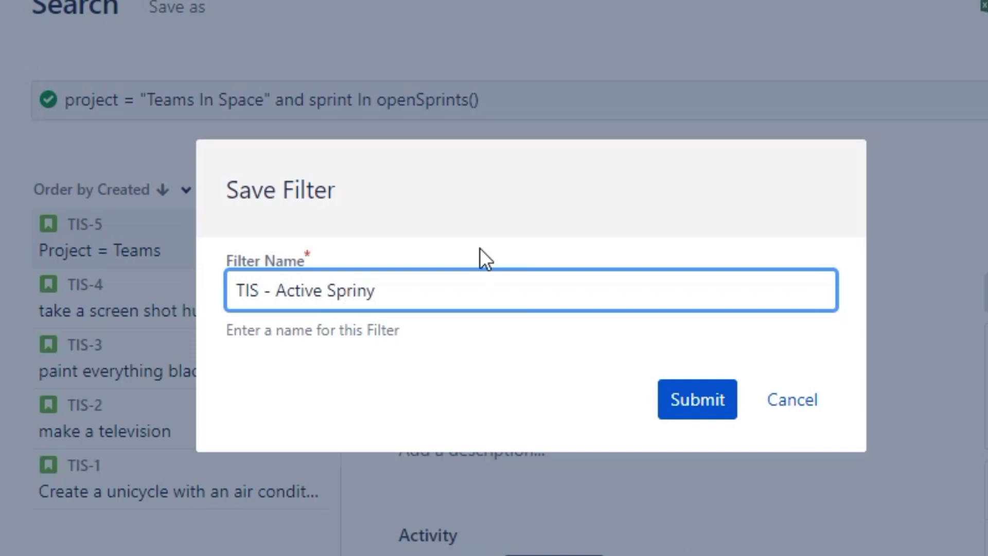
{"action": "key", "text": "BackSpace"}
{"action": "type", "text": "t"}
{"action": "left_click", "coordinate": [707, 406]}
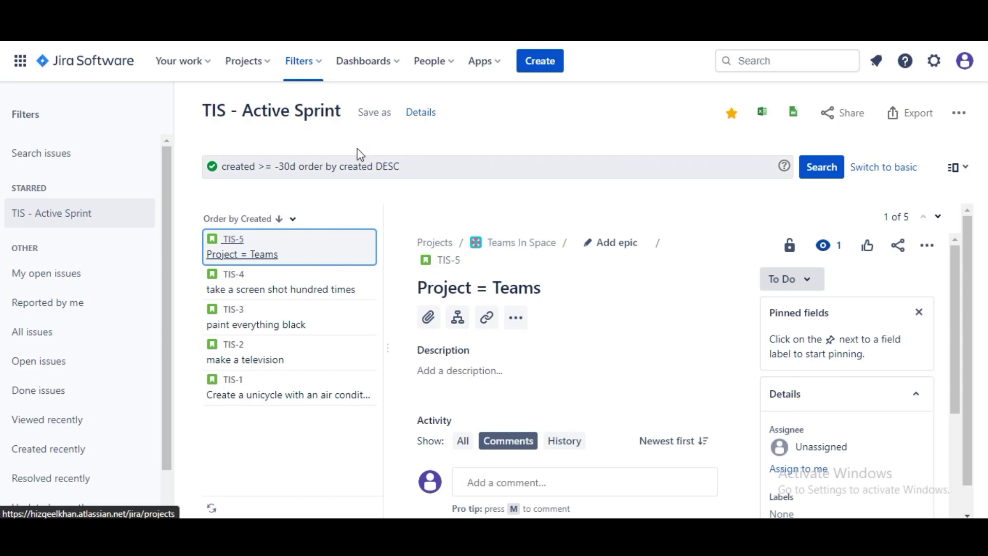
- Add My organization as viewers of the TIS-Active Sprint filter, save, and return to Scrum In Space
{"action": "left_click", "coordinate": [419, 122]}
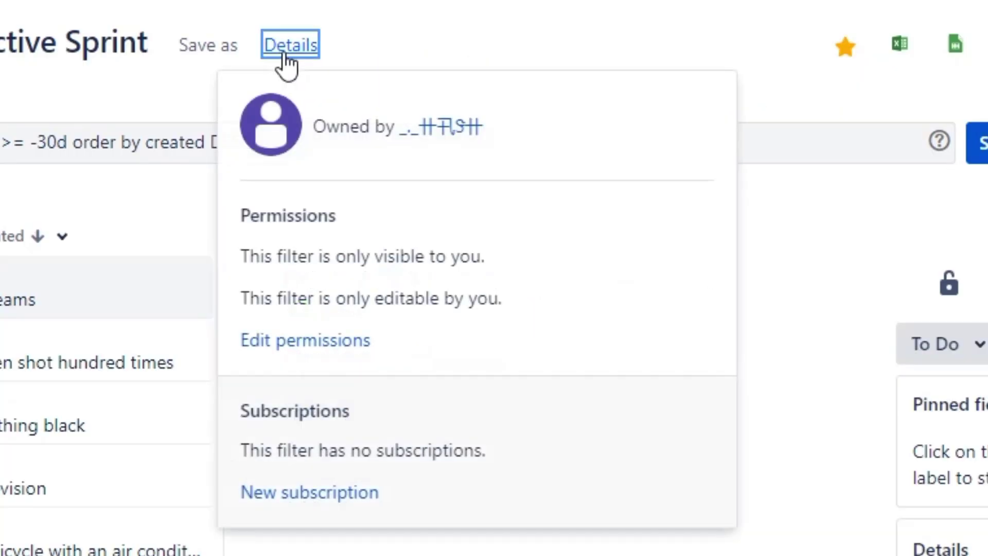
{"action": "left_click", "coordinate": [306, 339]}
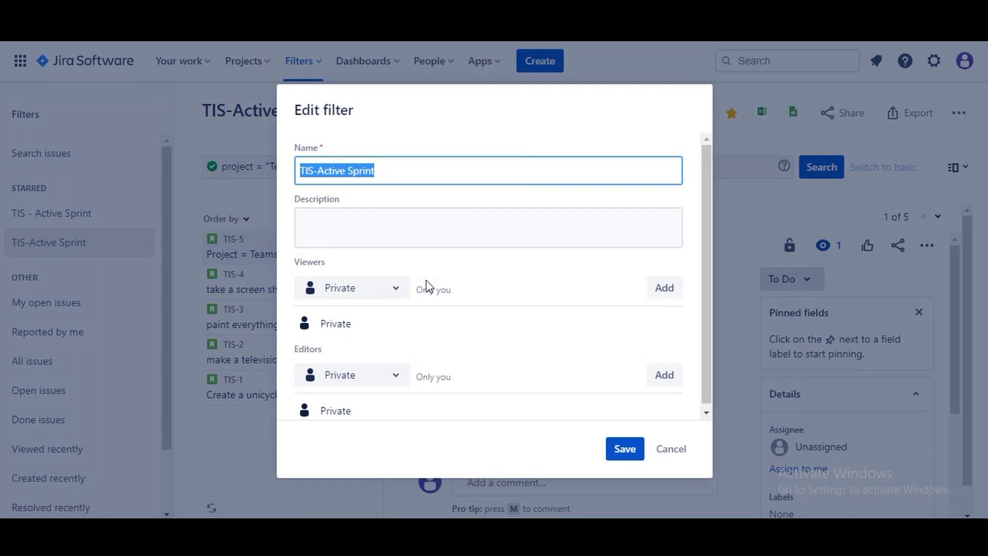
{"action": "left_click", "coordinate": [401, 295]}
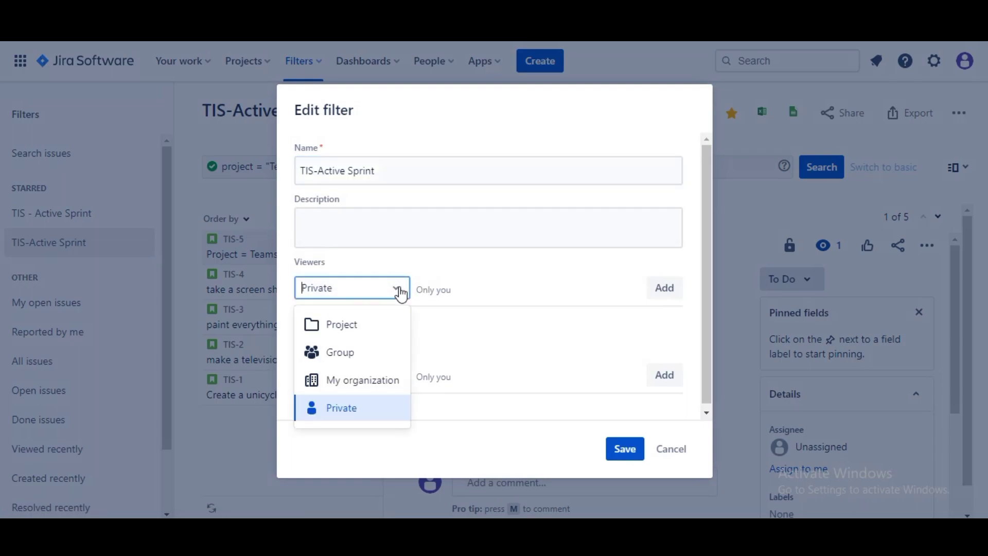
{"action": "left_click", "coordinate": [371, 383]}
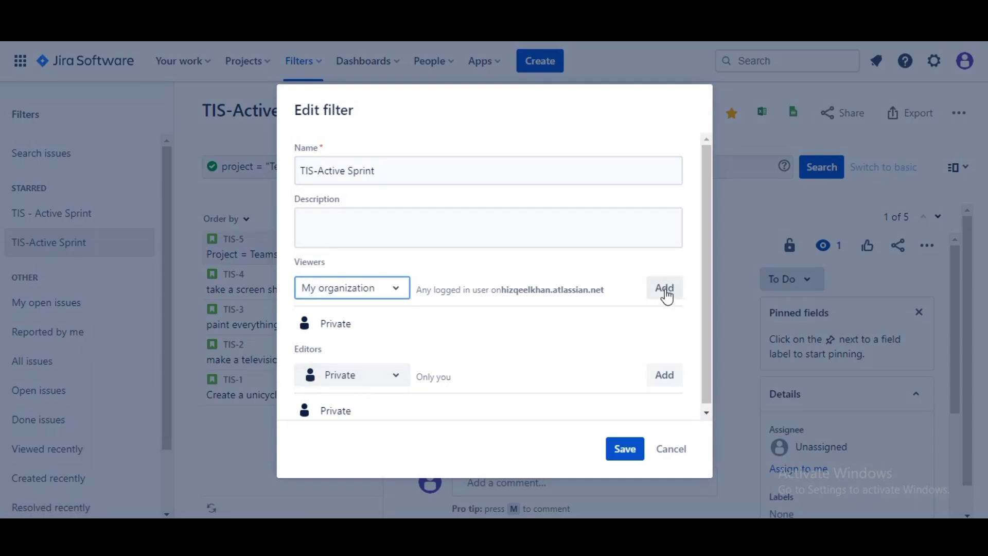
{"action": "left_click", "coordinate": [664, 289]}
{"action": "left_click", "coordinate": [621, 449]}
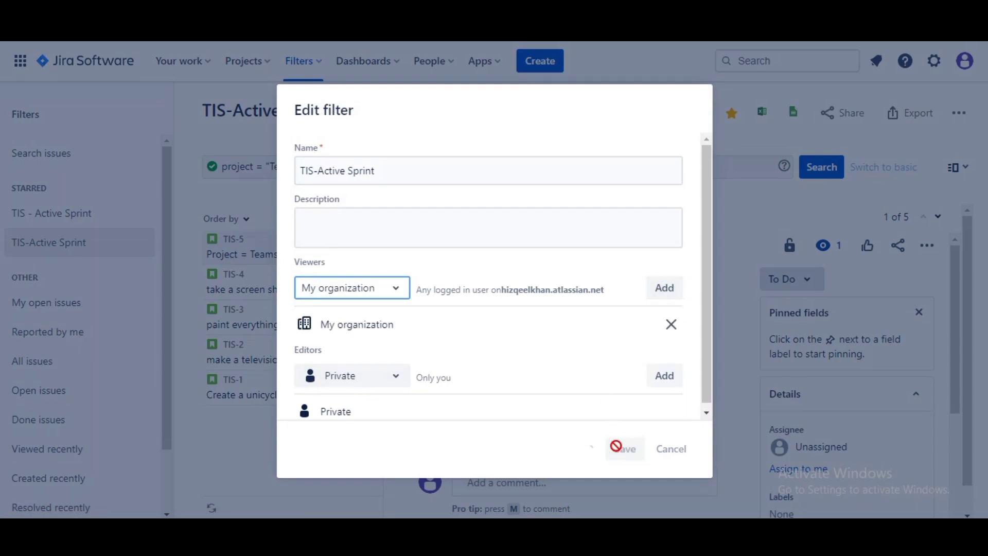
{"action": "left_click", "coordinate": [369, 61]}
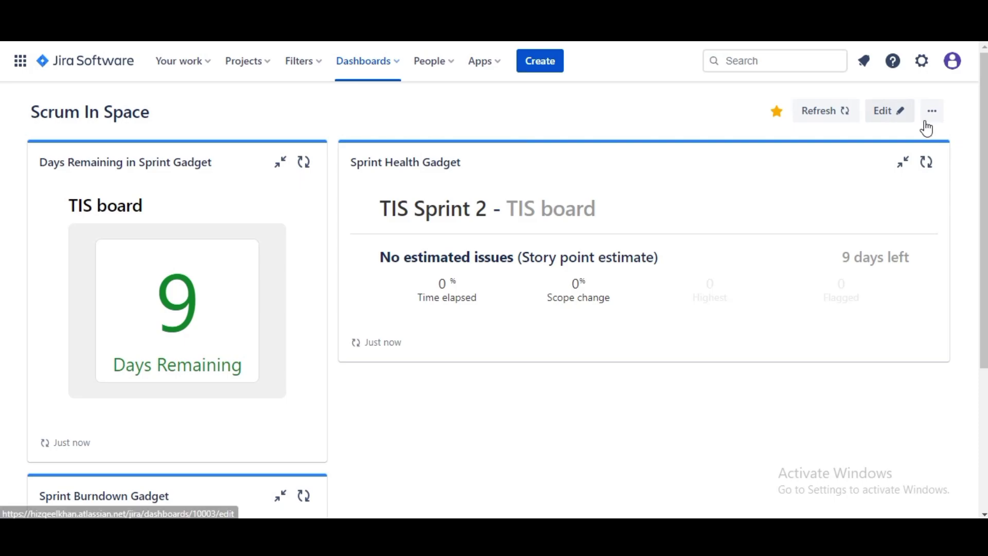
- Edit the Scrum In Space dashboard and add the Pie Chart gadget found by searching 'pie chart'
{"action": "left_click", "coordinate": [882, 112]}
{"action": "left_click", "coordinate": [766, 139]}
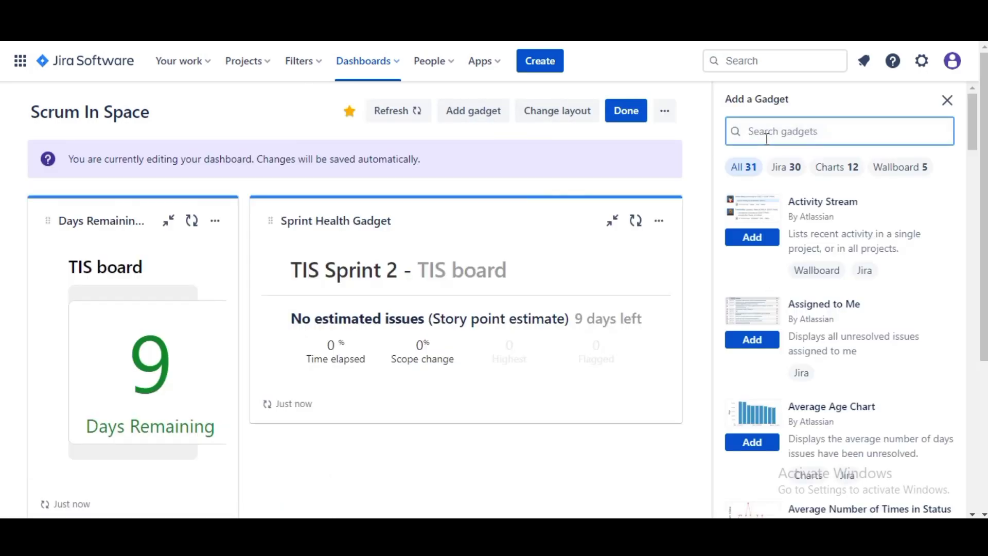
{"action": "type", "text": "pie"}
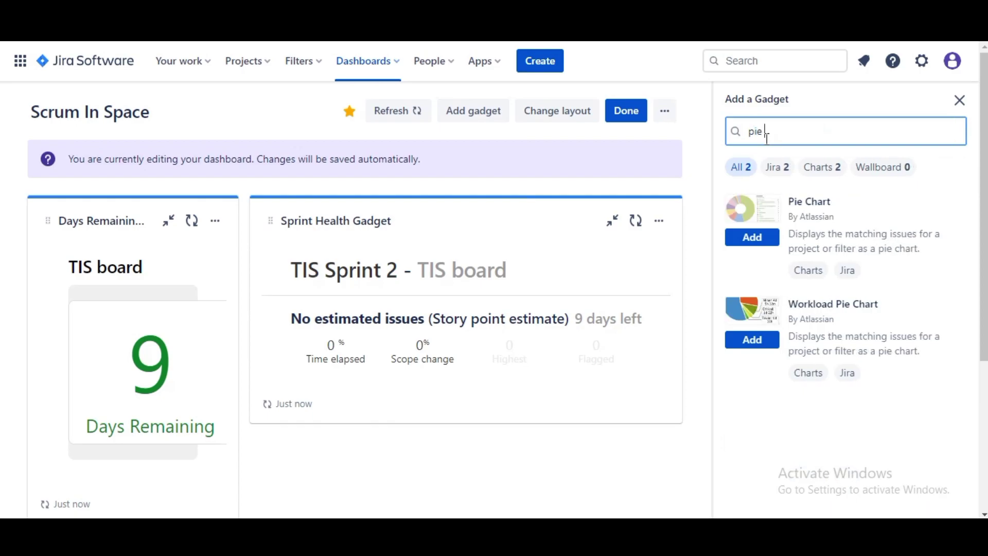
{"action": "type", "text": " chart"}
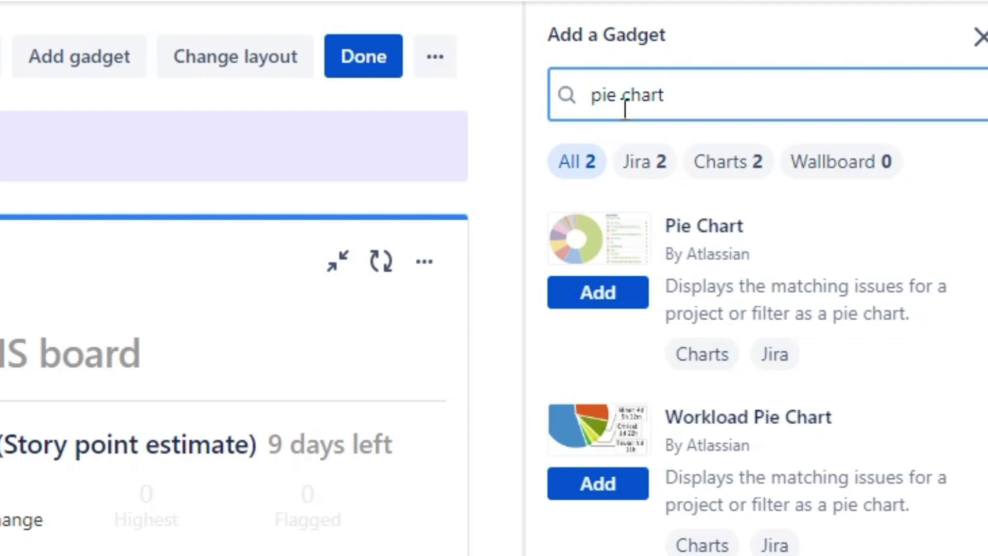
{"action": "left_click", "coordinate": [631, 302]}
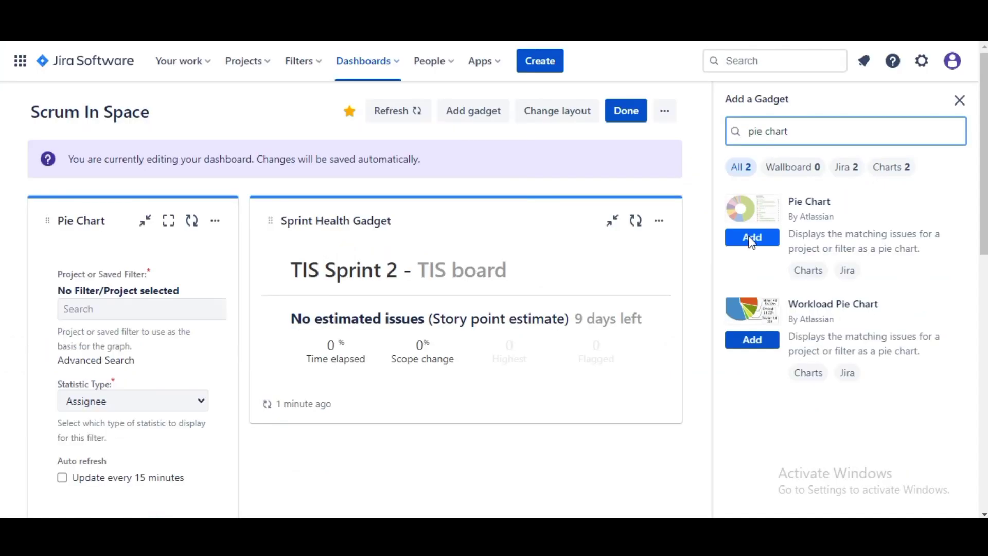
- Set the Pie Chart to TIS - Active Sprint by Assignee, refreshing every 15 minutes, and save
{"action": "left_click", "coordinate": [957, 101]}
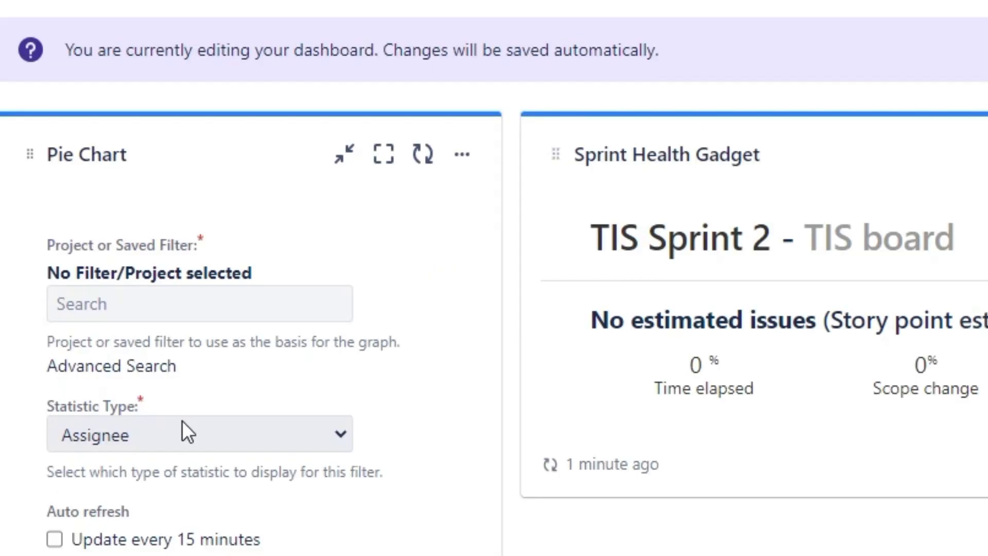
{"action": "left_click", "coordinate": [128, 309]}
{"action": "type", "text": "TIS"}
{"action": "key", "text": "Down"}
{"action": "key", "text": "Return"}
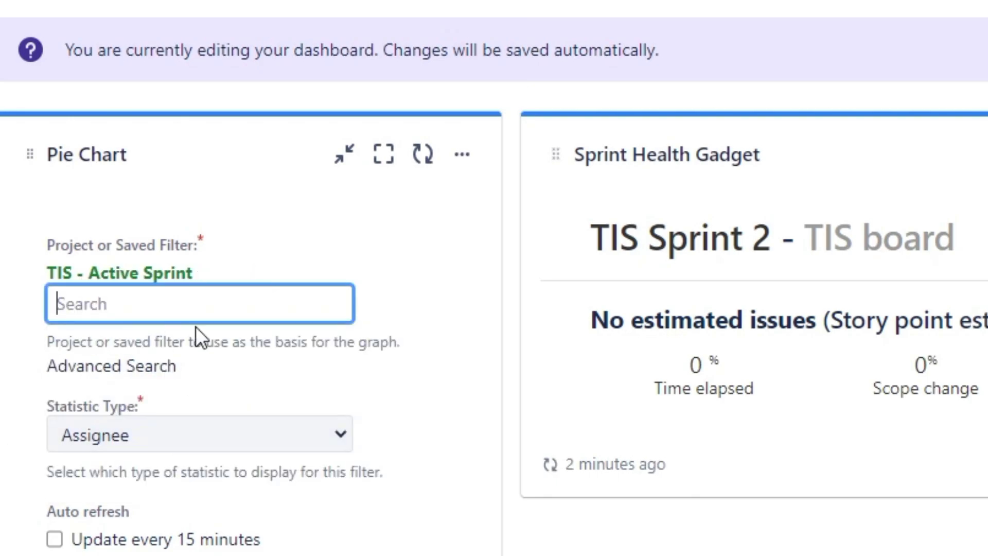
{"action": "left_click", "coordinate": [249, 373]}
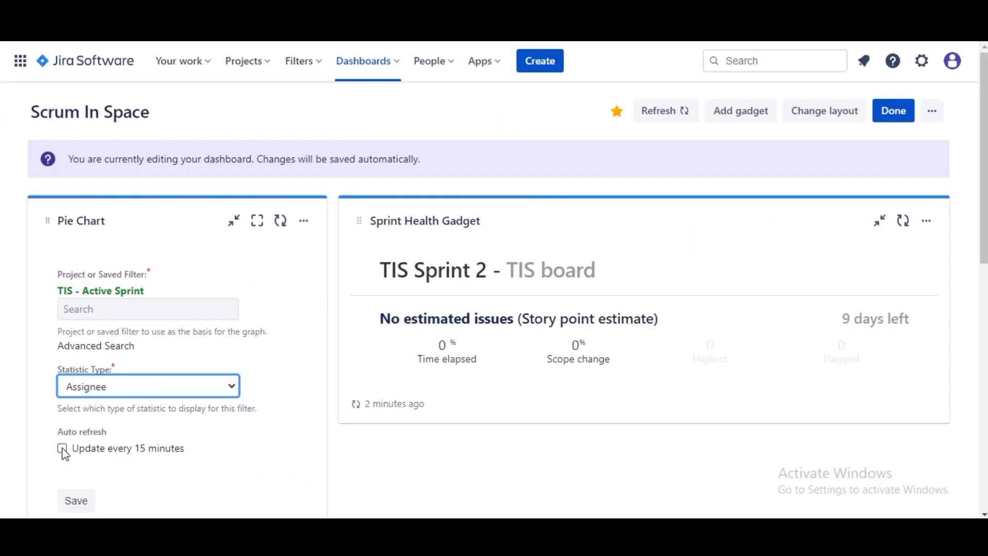
{"action": "left_click", "coordinate": [62, 449]}
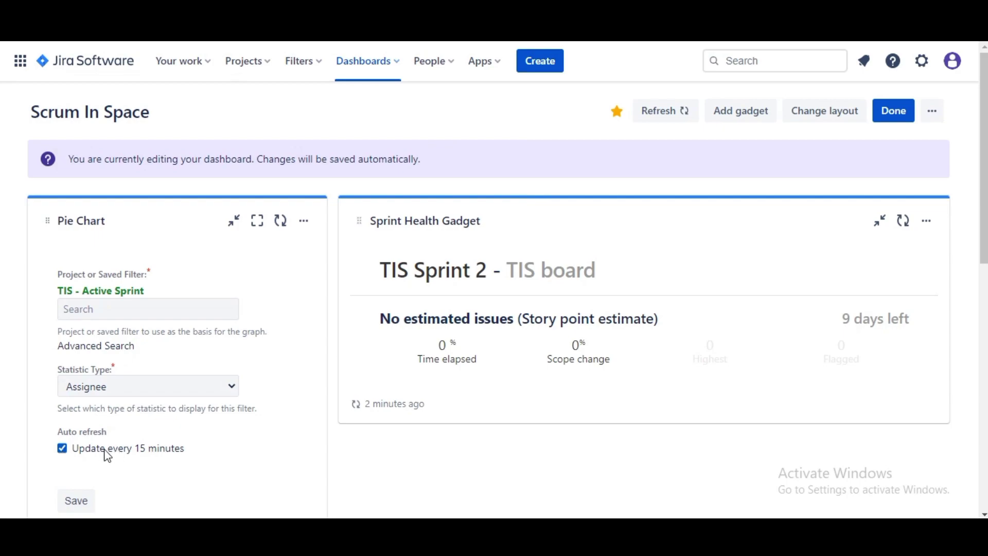
{"action": "left_click", "coordinate": [83, 505]}
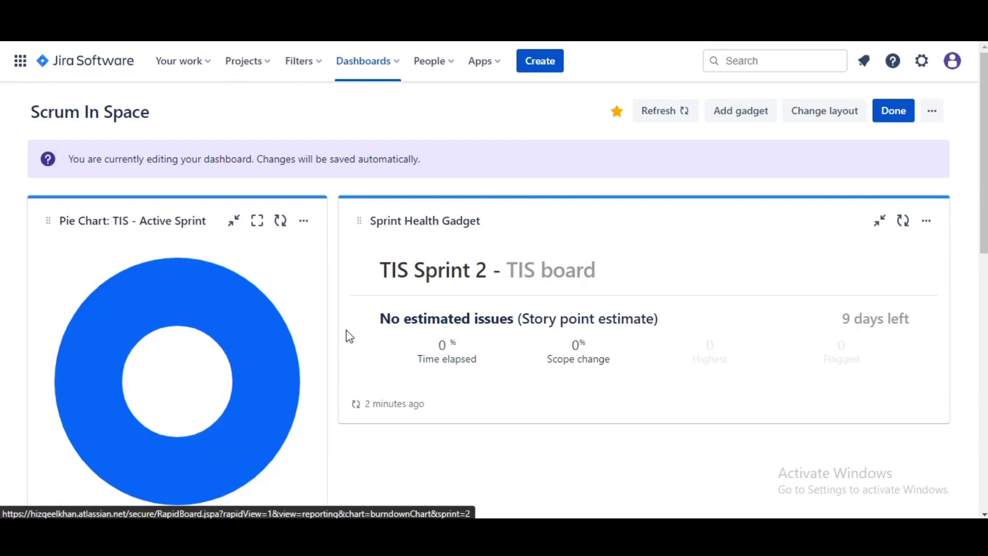
{"action": "scroll", "coordinate": [350, 337], "scroll_direction": "down", "scroll_amount": 3}
{"action": "scroll", "coordinate": [350, 337], "scroll_direction": "up", "scroll_amount": 1}
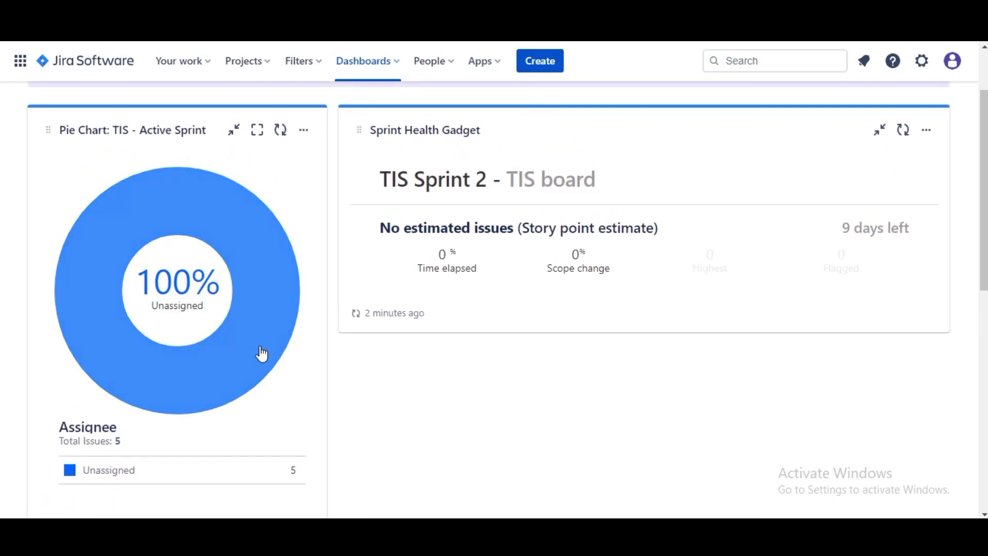
- Drag the Pie Chart gadget lower in the left column
{"action": "left_click_drag", "start_coordinate": [197, 140], "coordinate": [199, 211]}
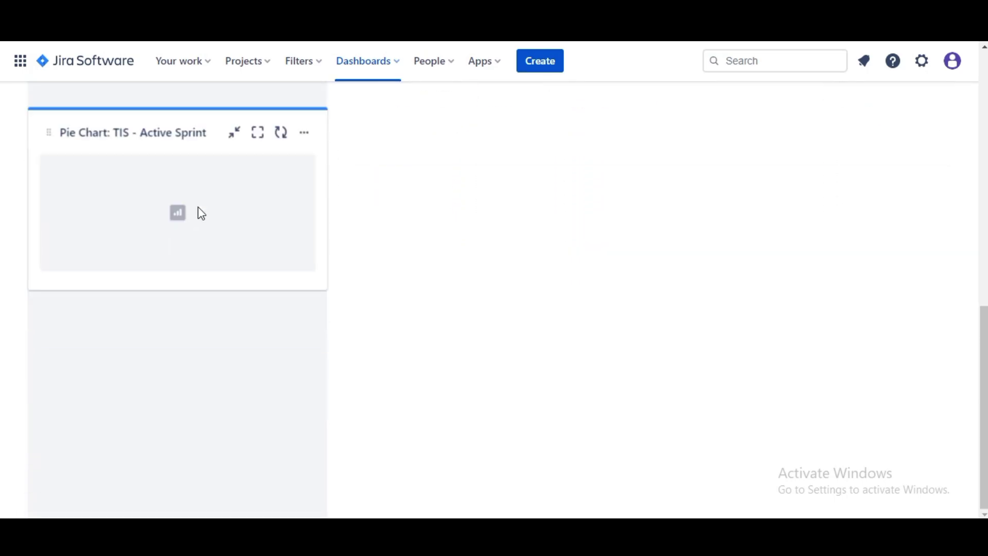
{"action": "scroll", "coordinate": [373, 232], "scroll_direction": "up", "scroll_amount": 4}
{"action": "scroll", "coordinate": [371, 229], "scroll_direction": "up", "scroll_amount": 3}
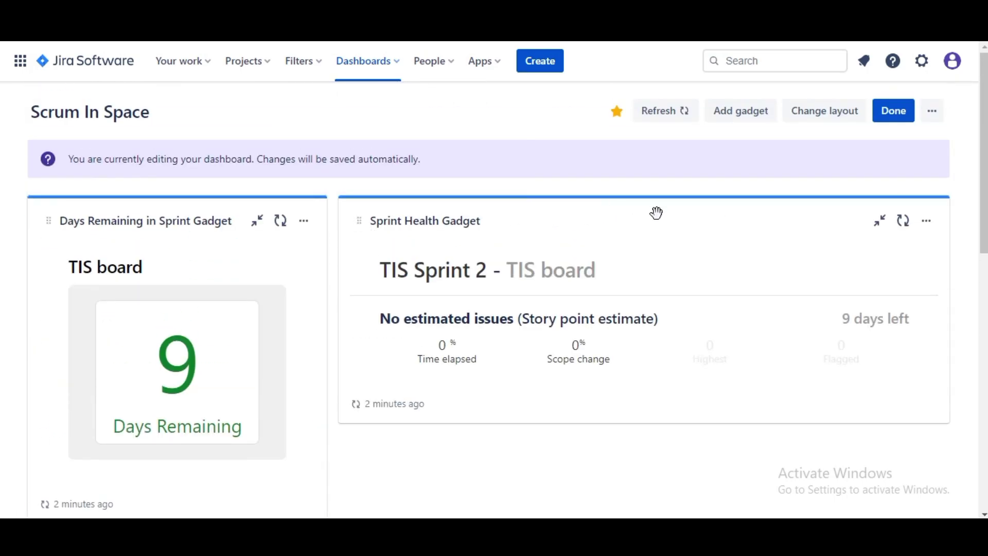
- Add the Two Dimensional Filter Statistics gadget found by searching 'Two'
{"action": "left_click", "coordinate": [741, 119]}
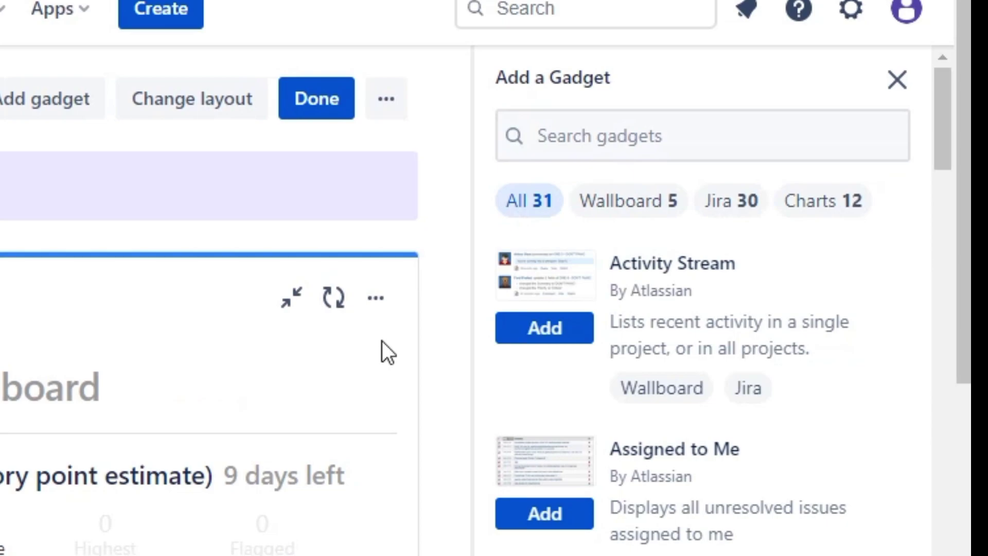
{"action": "left_click", "coordinate": [606, 148]}
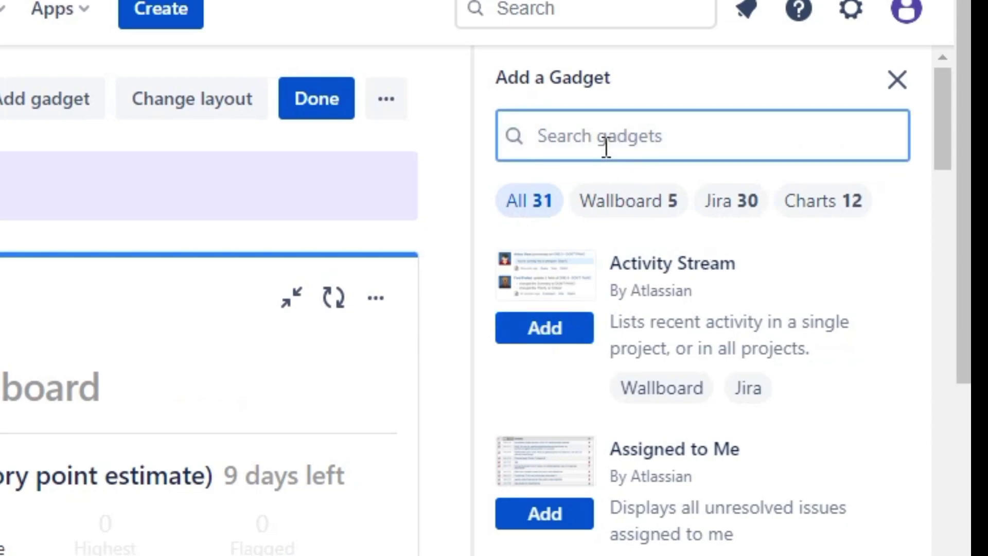
{"action": "type", "text": "Two"}
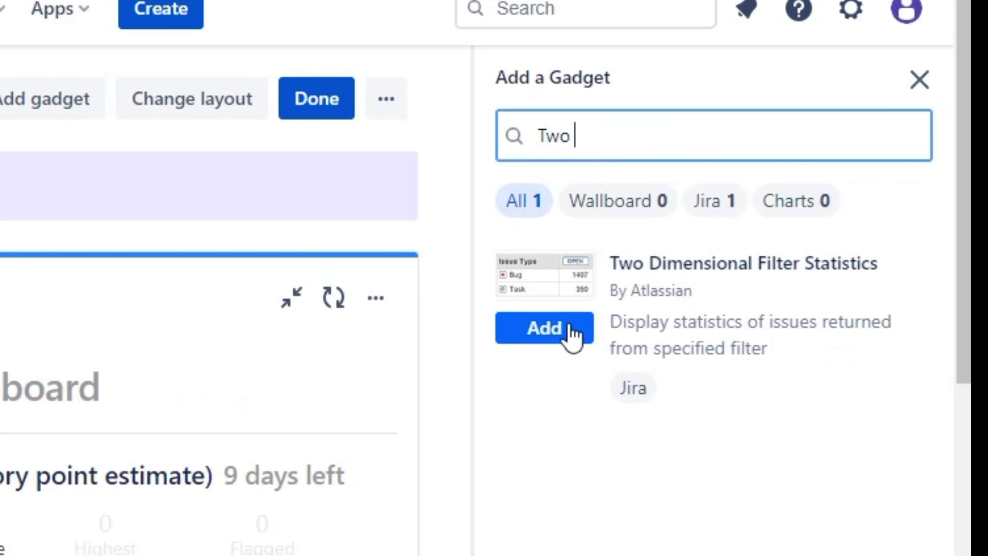
{"action": "left_click", "coordinate": [548, 334]}
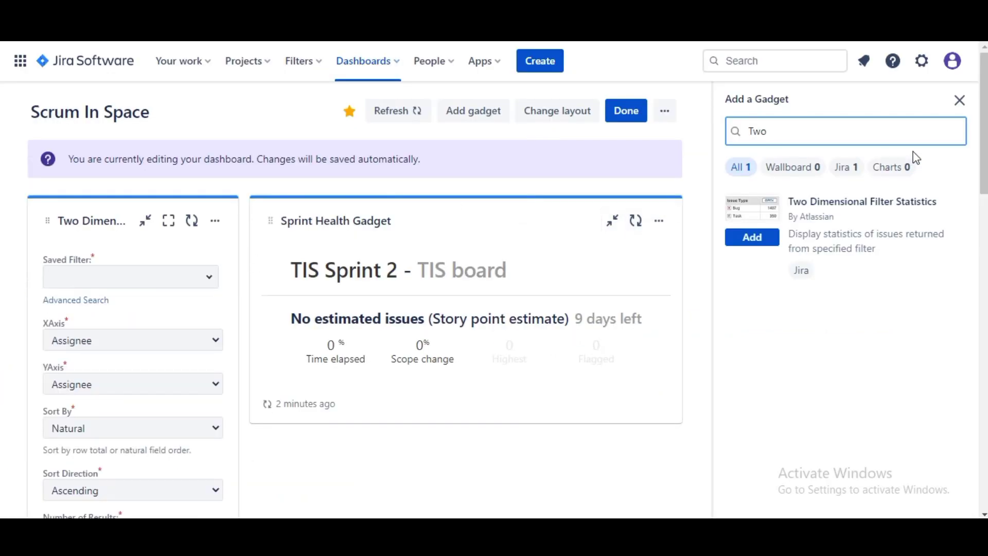
{"action": "left_click", "coordinate": [969, 105]}
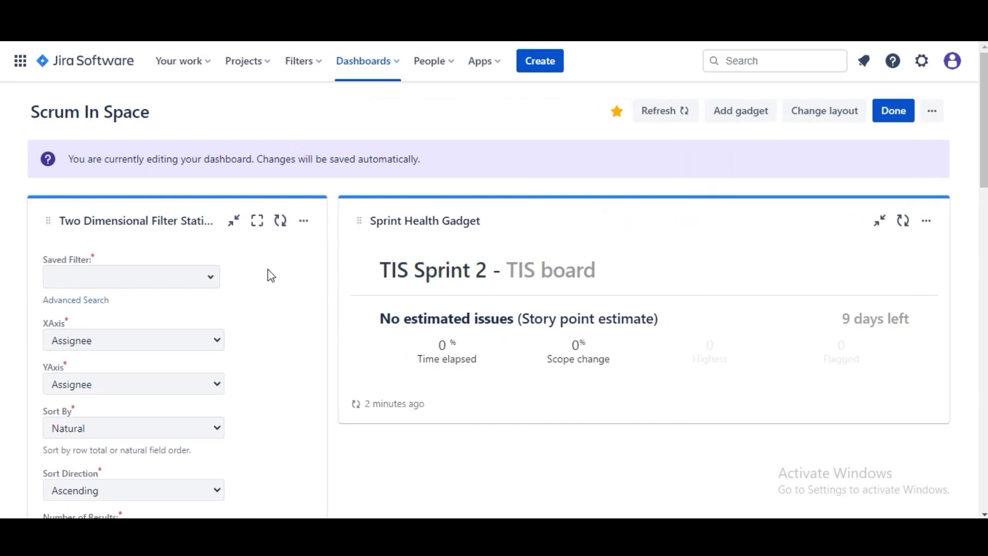
- Configure Two Dimensional Filter Statistics with saved filter TIS-Active Sprint and Status on the X axis
{"action": "left_click", "coordinate": [150, 277]}
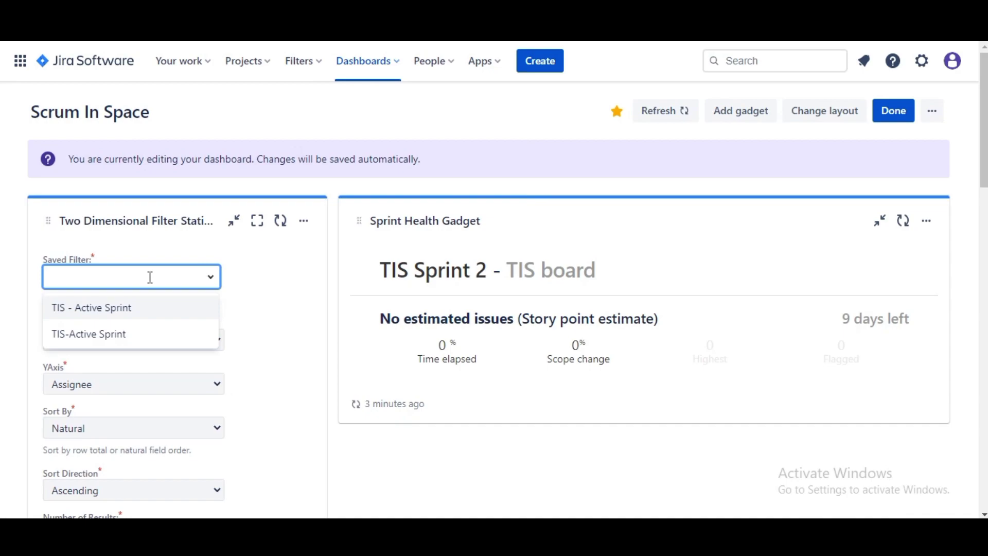
{"action": "type", "text": "TIS"}
{"action": "left_click", "coordinate": [205, 333]}
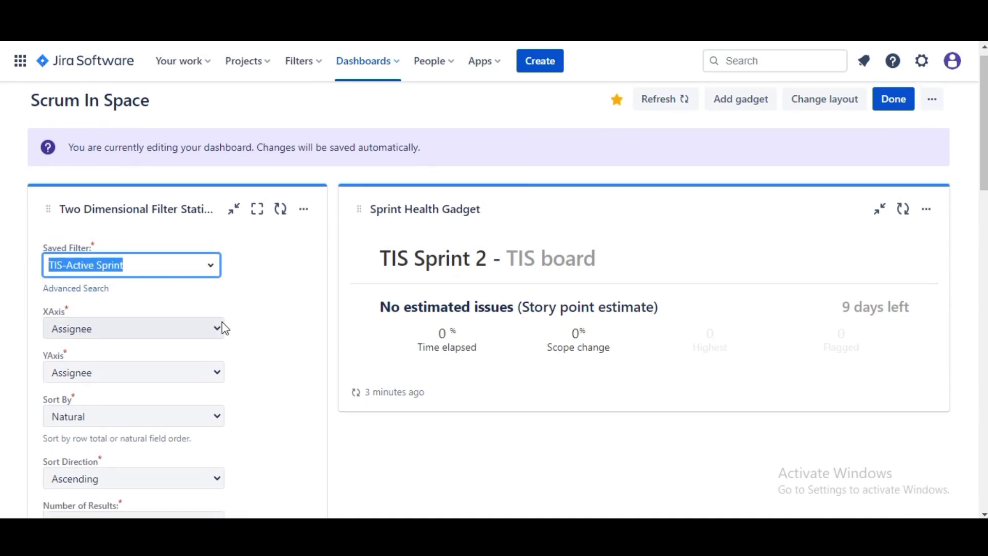
{"action": "left_click", "coordinate": [195, 328]}
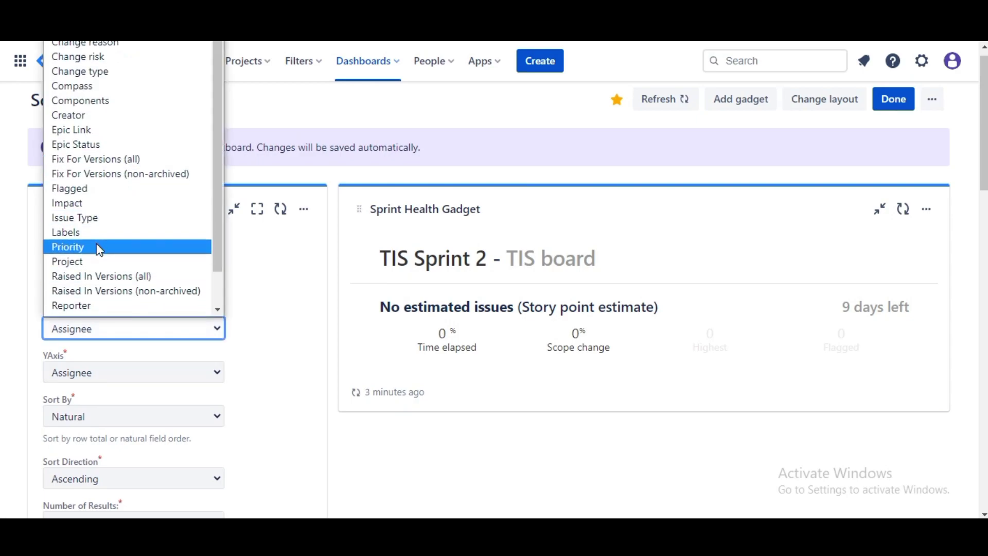
{"action": "scroll", "coordinate": [99, 250], "scroll_direction": "down", "scroll_amount": 1}
{"action": "left_click", "coordinate": [78, 304]}
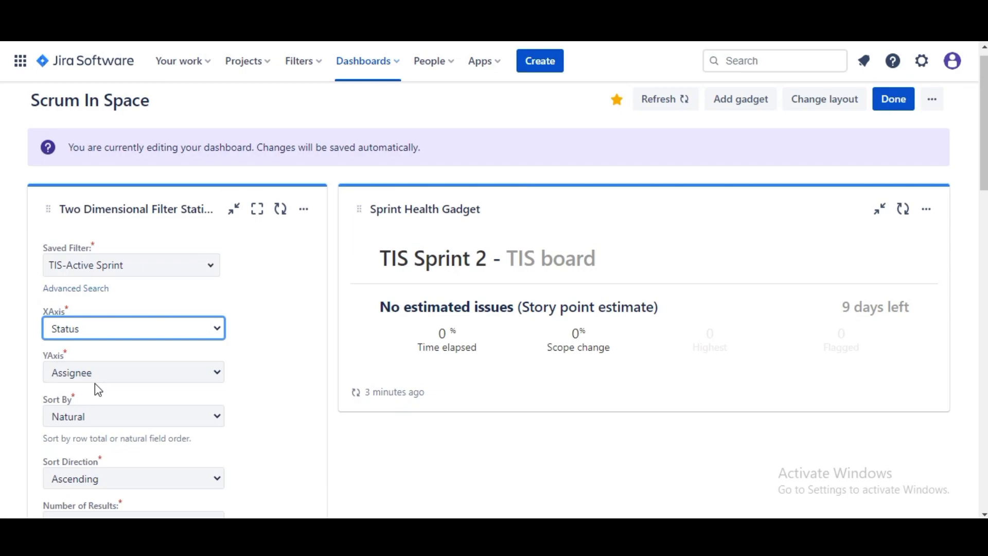
{"action": "scroll", "coordinate": [175, 380], "scroll_direction": "down", "scroll_amount": 2}
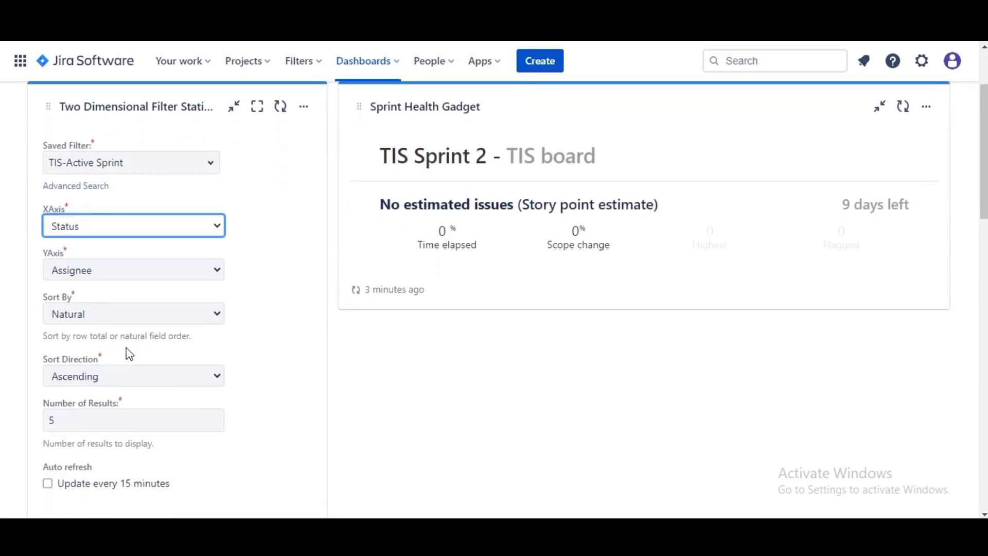
{"action": "scroll", "coordinate": [131, 378], "scroll_direction": "down", "scroll_amount": 1}
{"action": "scroll", "coordinate": [131, 377], "scroll_direction": "down", "scroll_amount": 2}
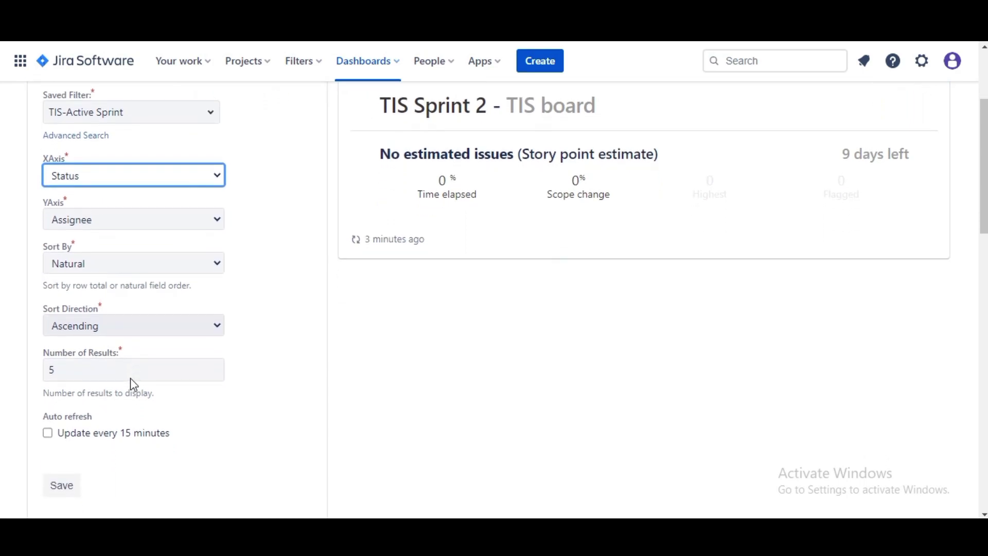
{"action": "scroll", "coordinate": [131, 377], "scroll_direction": "up", "scroll_amount": 1}
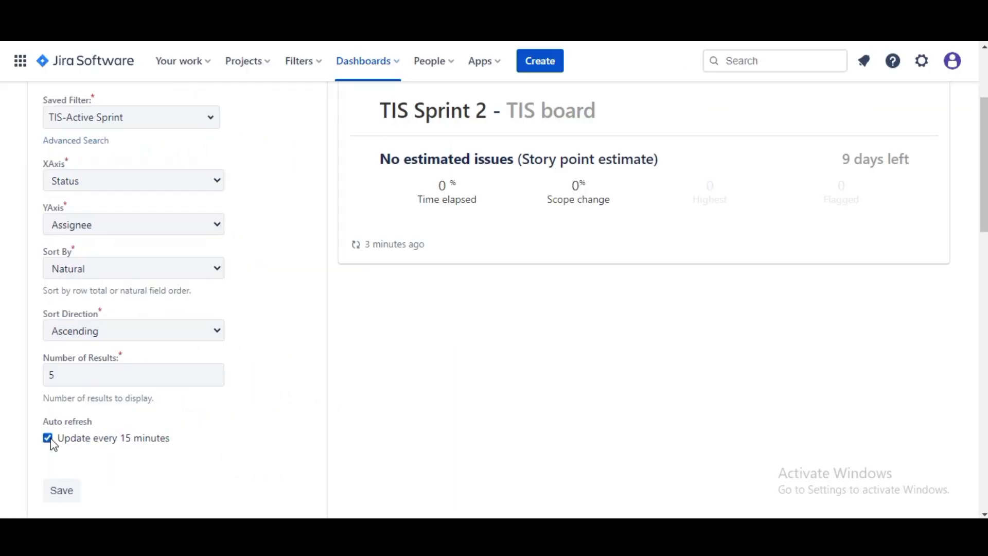
{"action": "left_click", "coordinate": [62, 483]}
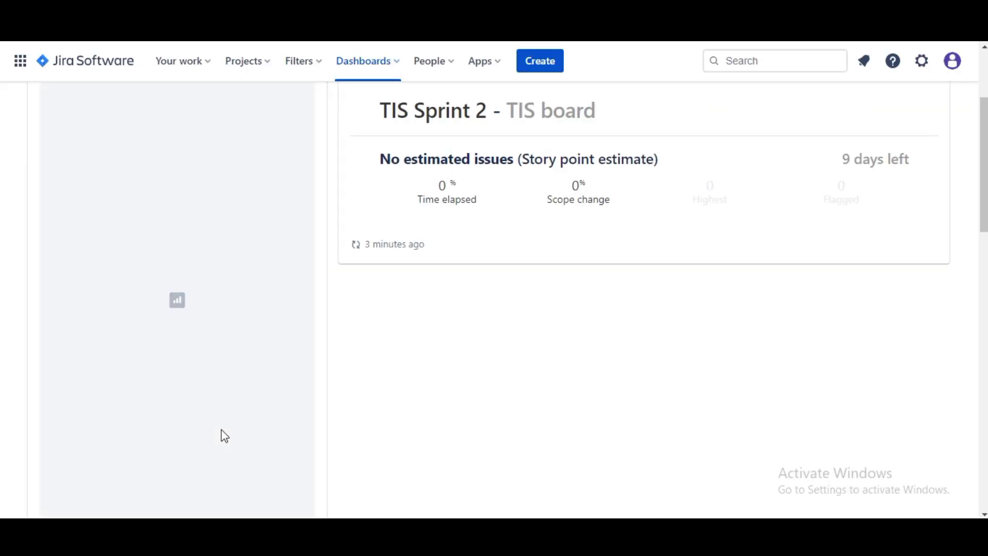
- Drag the statistics gadget into the right column below Sprint Health
{"action": "scroll", "coordinate": [288, 326], "scroll_direction": "up", "scroll_amount": 3}
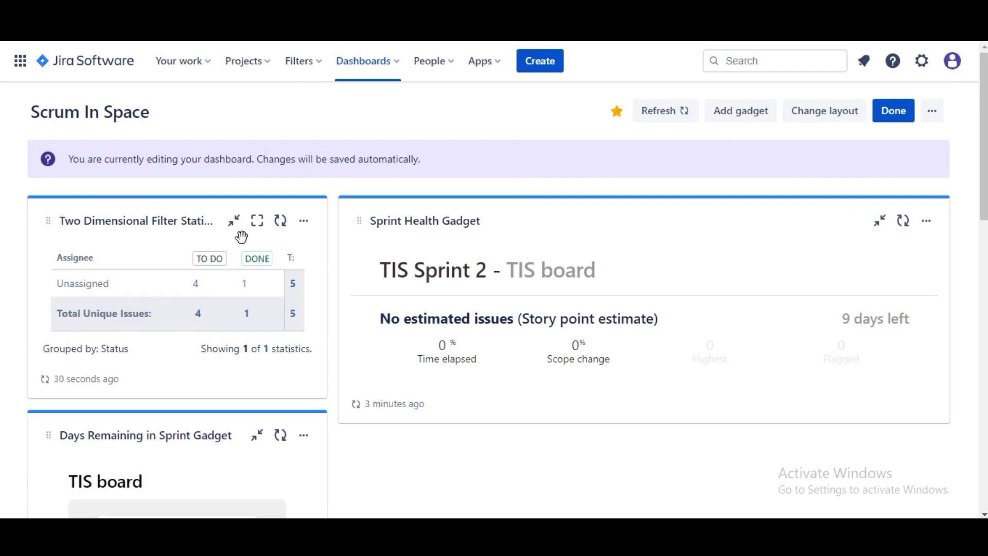
{"action": "mouse_move", "coordinate": [231, 236]}
{"action": "left_mouse_down"}
{"action": "mouse_move", "coordinate": [480, 355]}
{"action": "mouse_move", "coordinate": [521, 361]}
{"action": "mouse_move", "coordinate": [547, 350]}
{"action": "left_mouse_up"}
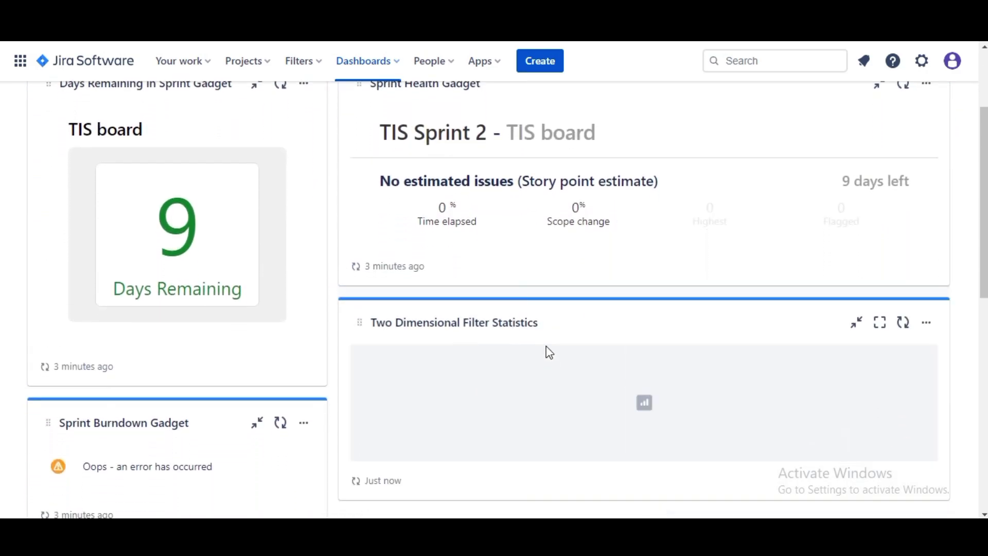
{"action": "scroll", "coordinate": [466, 319], "scroll_direction": "up", "scroll_amount": 3}
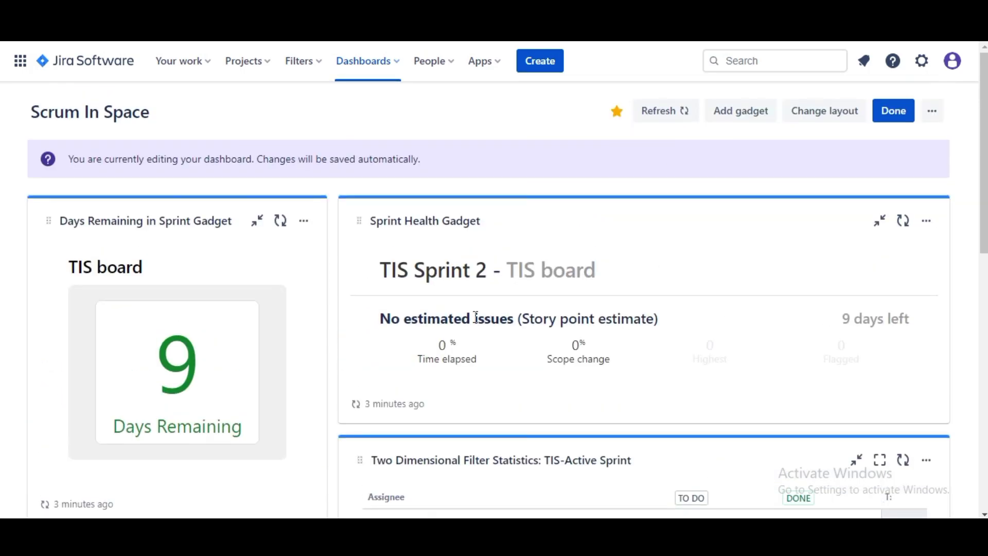
- Add the Filter Results gadget found by searching 'fil' in the gadget catalogue
{"action": "left_click", "coordinate": [761, 119]}
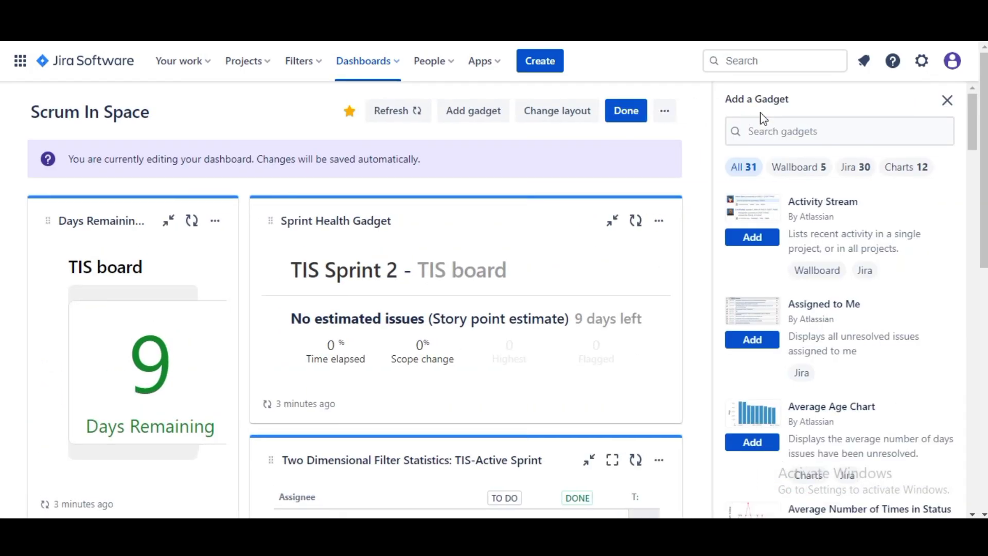
{"action": "left_click", "coordinate": [784, 138]}
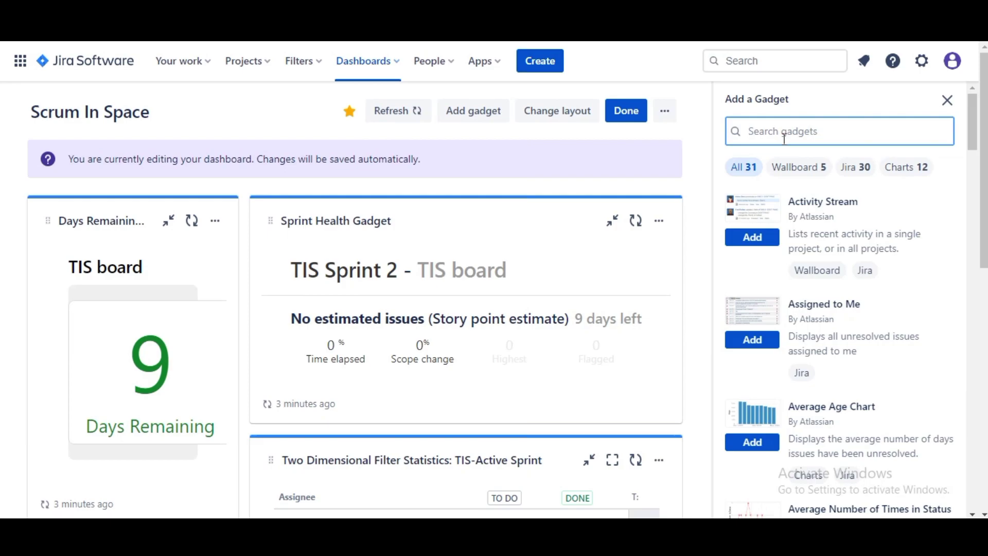
{"action": "type", "text": "filter"}
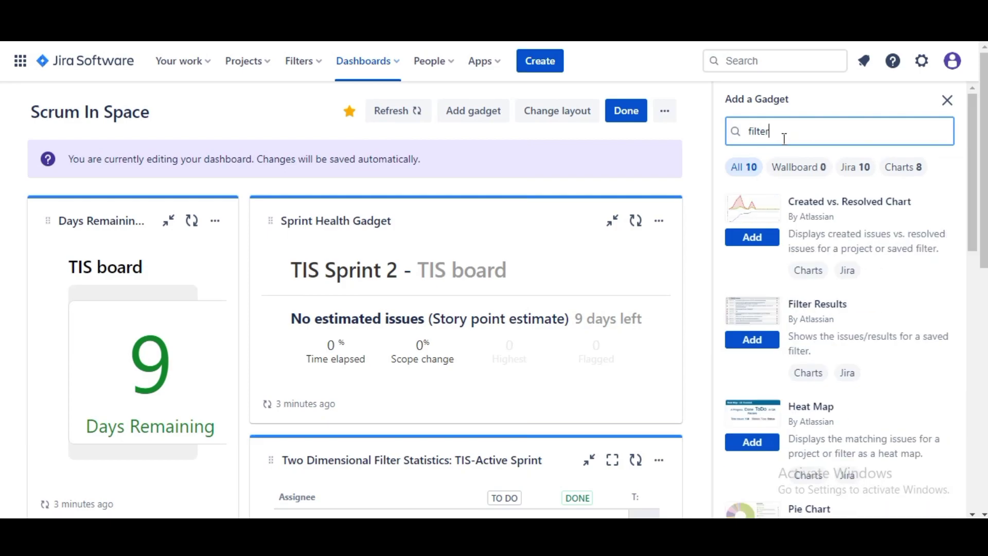
{"action": "left_click", "coordinate": [759, 348]}
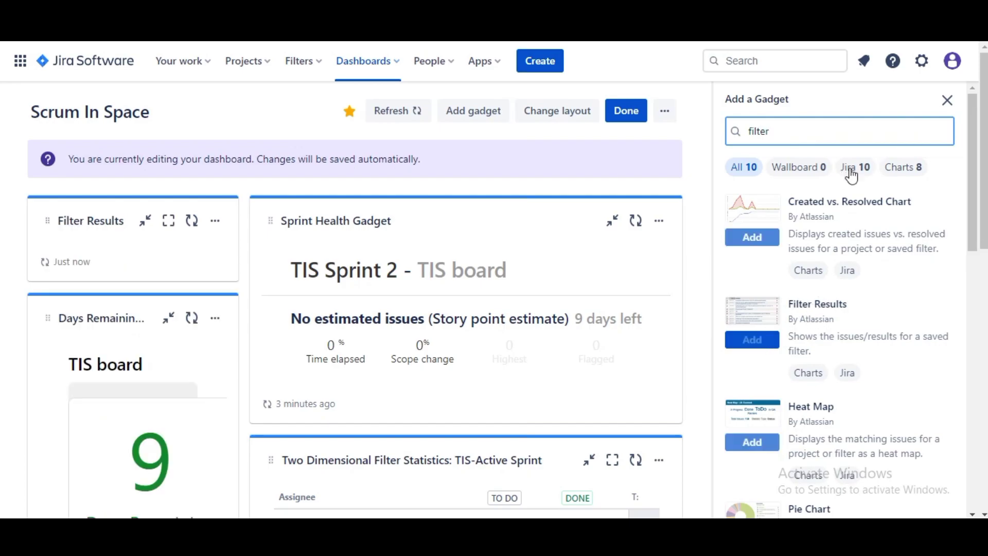
{"action": "left_click", "coordinate": [945, 104]}
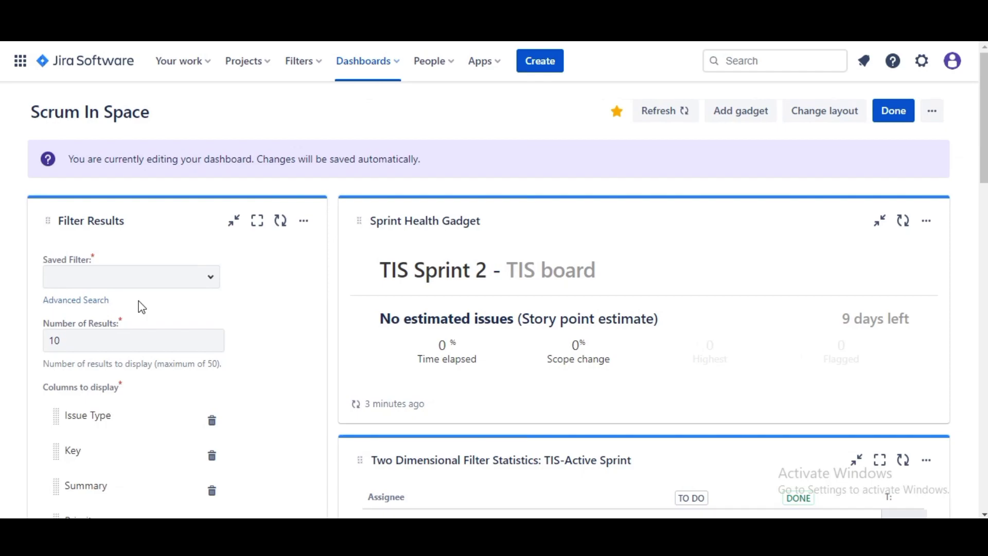
- Set Filter Results to TIS-Active Sprint with a Story point estimate column and 15-minute refresh
{"action": "left_click", "coordinate": [76, 281]}
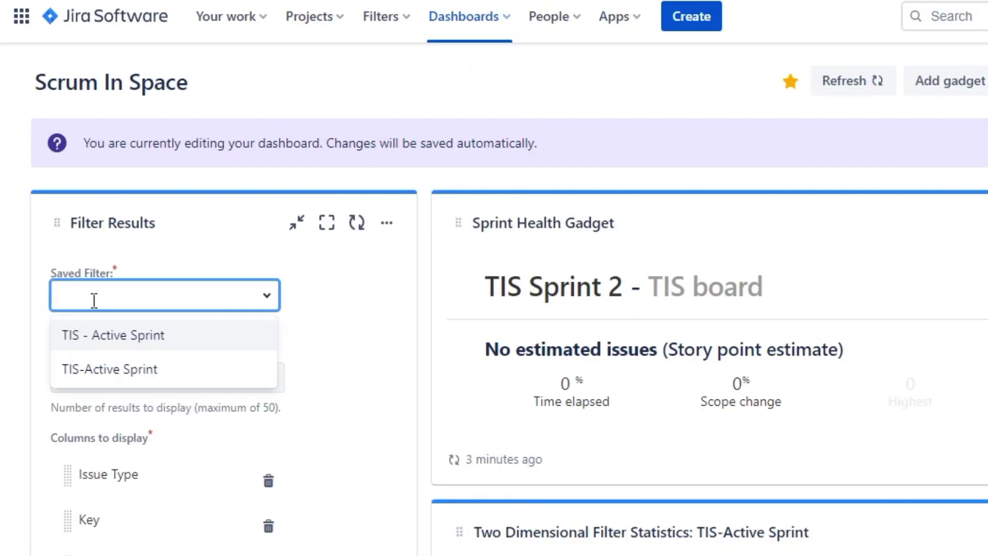
{"action": "left_click", "coordinate": [94, 378]}
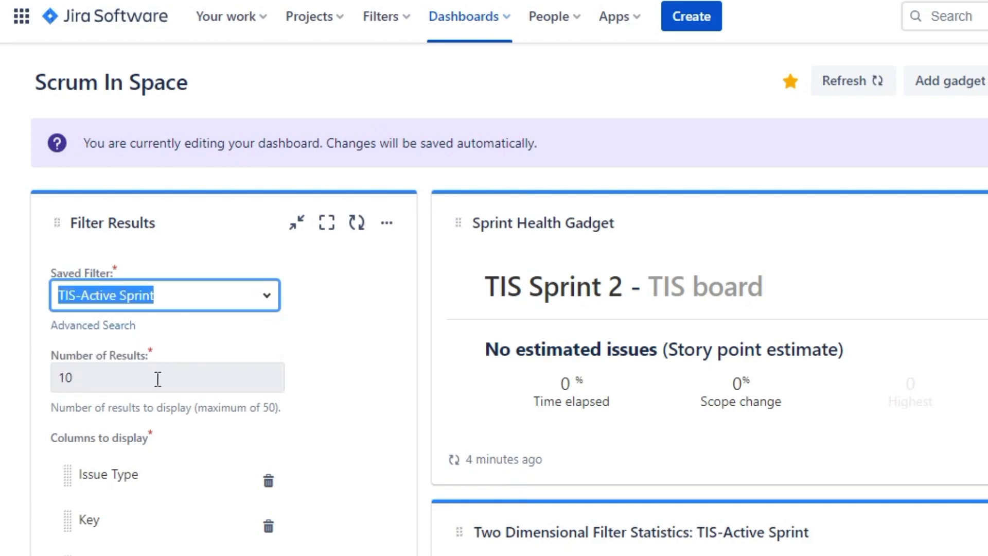
{"action": "scroll", "coordinate": [158, 378], "scroll_direction": "down", "scroll_amount": 5}
{"action": "scroll", "coordinate": [158, 378], "scroll_direction": "down", "scroll_amount": 1}
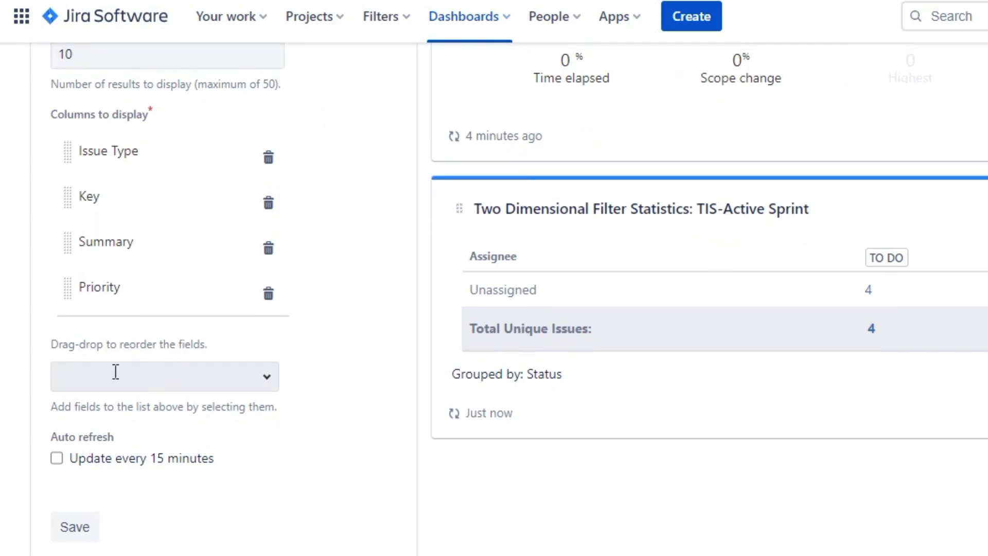
{"action": "left_click", "coordinate": [144, 375]}
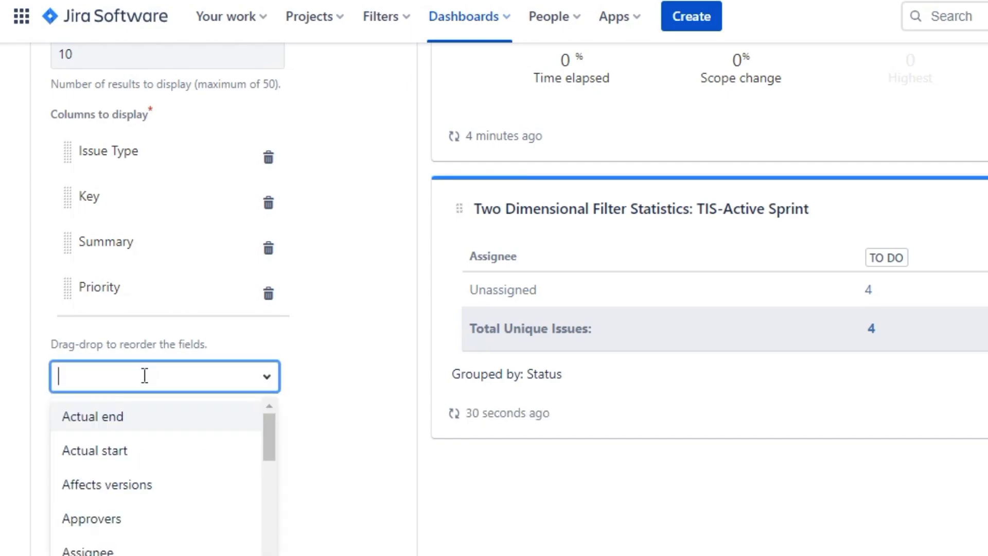
{"action": "type", "text": "stor"}
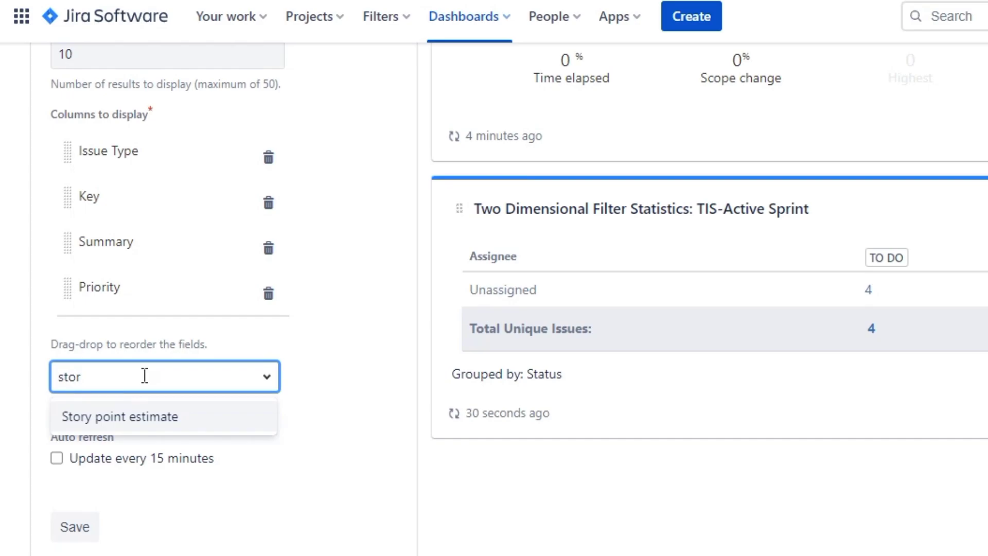
{"action": "left_click", "coordinate": [147, 415]}
{"action": "left_click", "coordinate": [100, 505]}
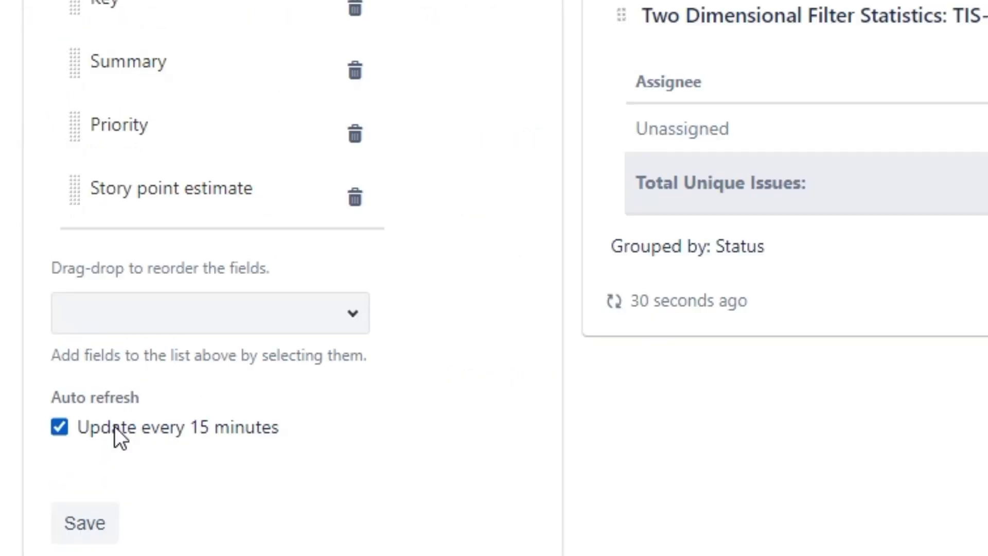
{"action": "left_click", "coordinate": [85, 524]}
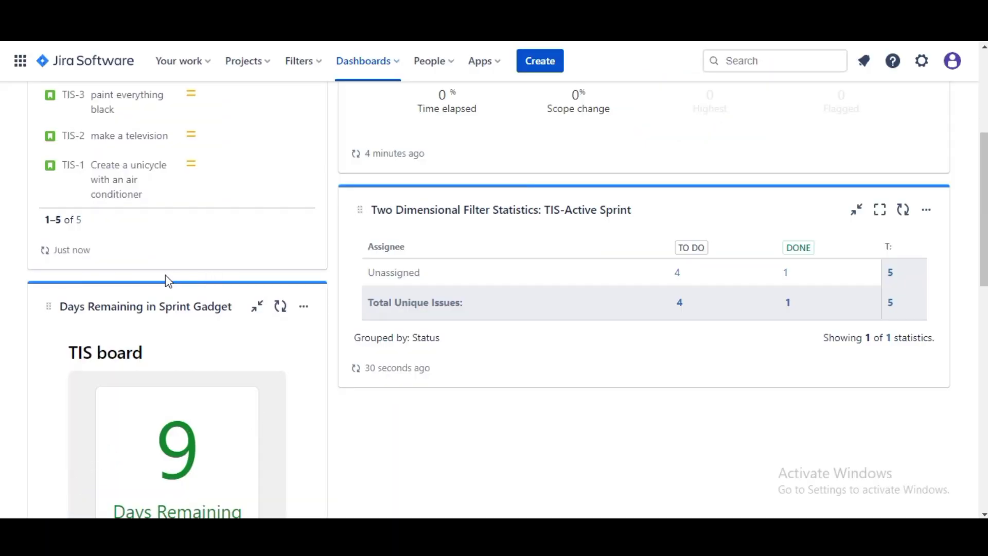
- Drag Filter Results into the right column below Two Dimensional Filter Statistics
{"action": "scroll", "coordinate": [165, 275], "scroll_direction": "up", "scroll_amount": 5}
{"action": "left_click_drag", "start_coordinate": [170, 211], "coordinate": [531, 194]}
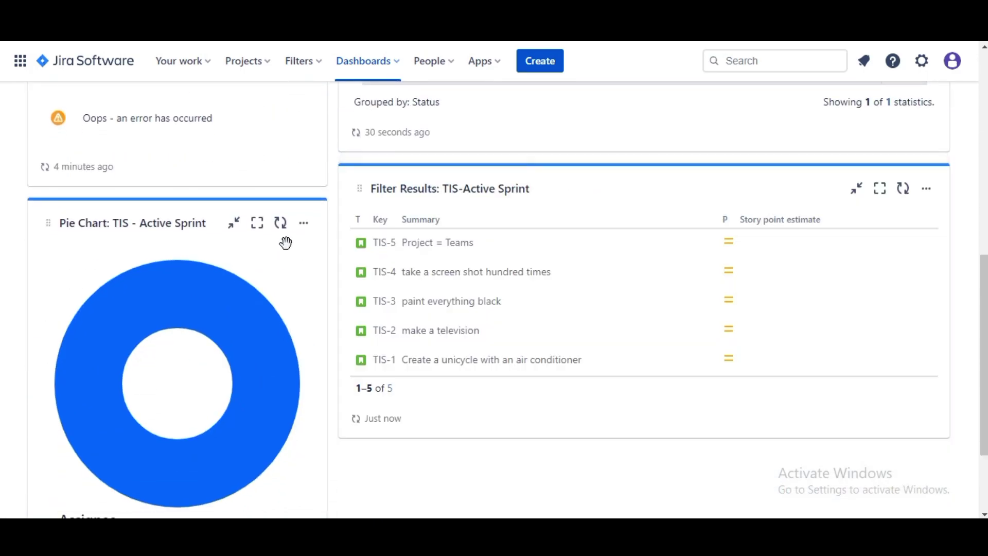
{"action": "scroll", "coordinate": [282, 243], "scroll_direction": "up", "scroll_amount": 8}
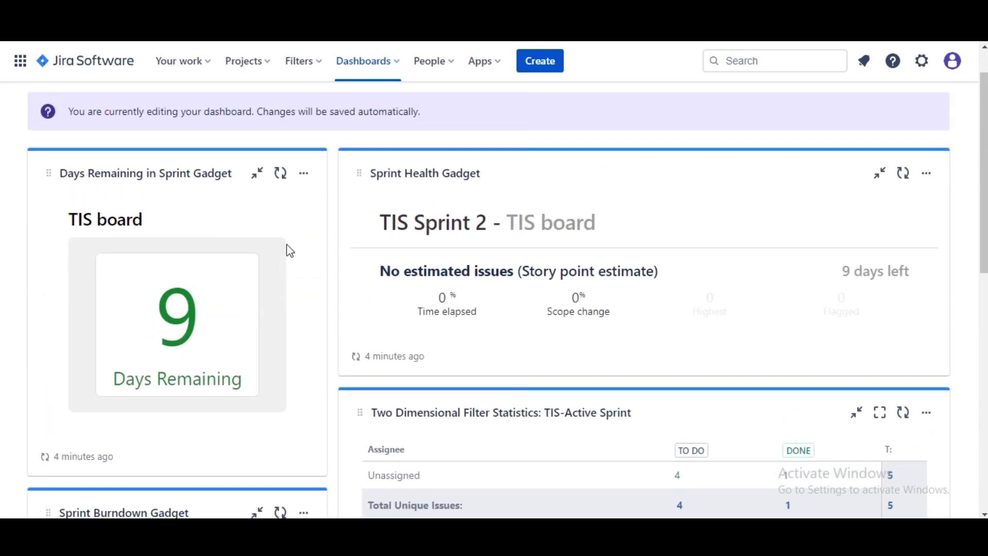
{"action": "scroll", "coordinate": [290, 251], "scroll_direction": "down", "scroll_amount": 10}
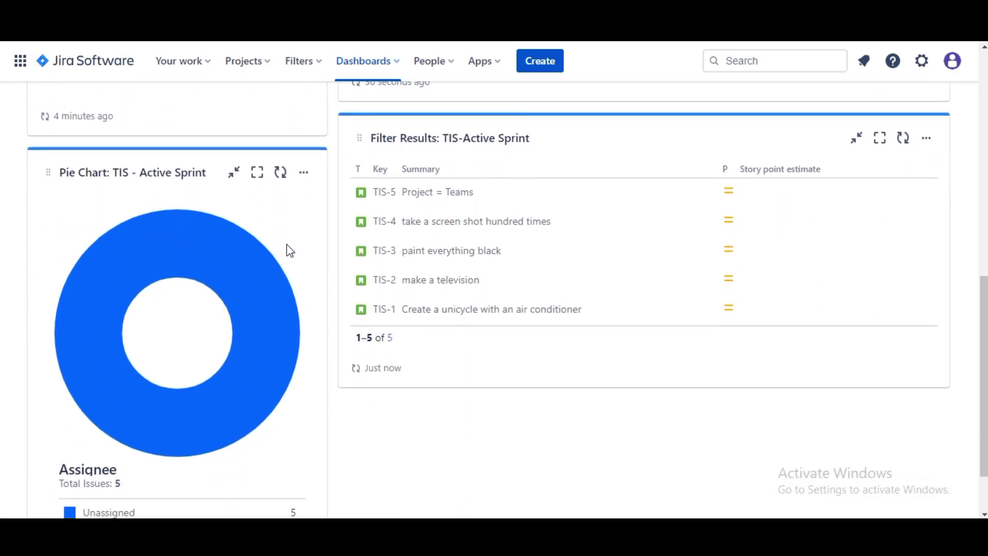
{"action": "scroll", "coordinate": [290, 250], "scroll_direction": "down", "scroll_amount": 2}
{"action": "scroll", "coordinate": [290, 250], "scroll_direction": "up", "scroll_amount": 5}
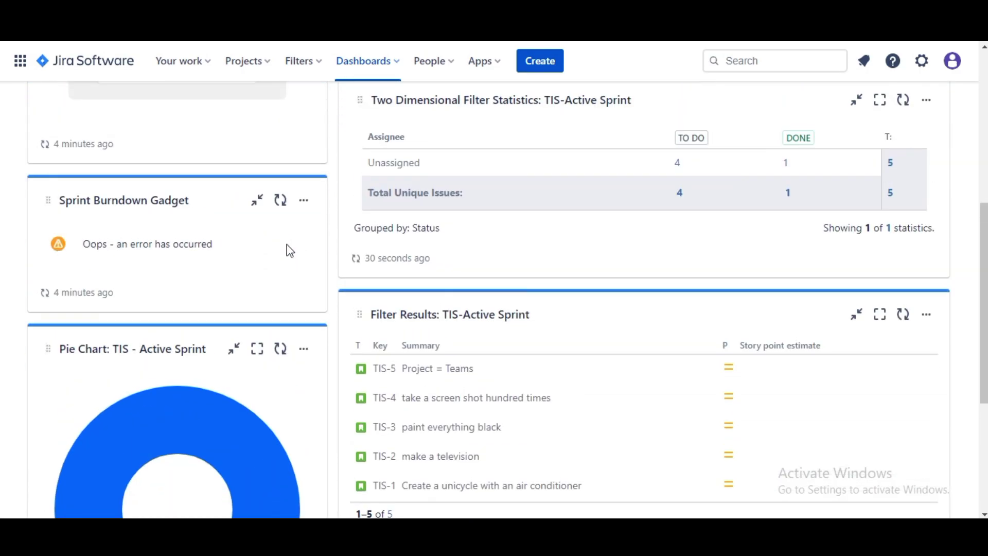
{"action": "scroll", "coordinate": [290, 250], "scroll_direction": "up", "scroll_amount": 5}
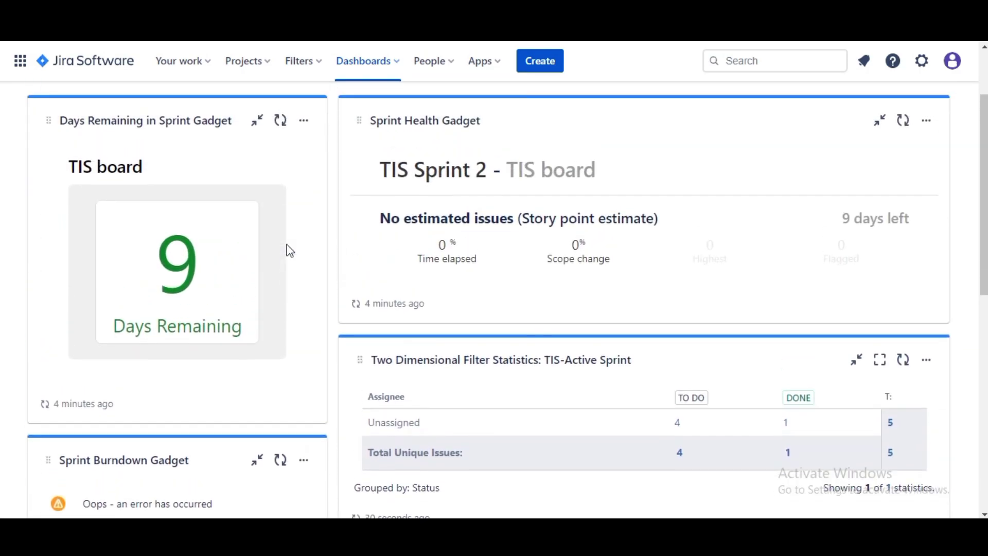
{"action": "scroll", "coordinate": [290, 250], "scroll_direction": "up", "scroll_amount": 2}
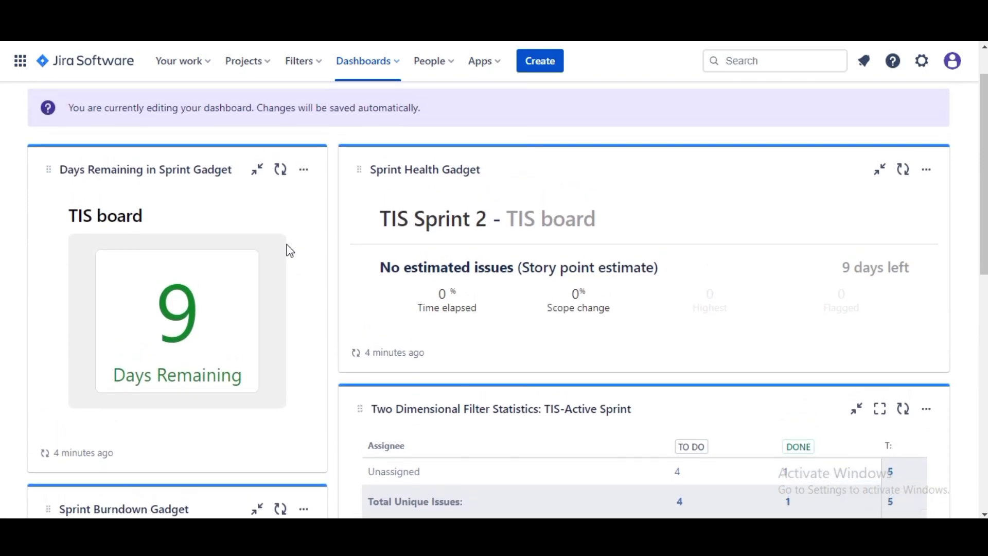
{"action": "scroll", "coordinate": [290, 250], "scroll_direction": "down", "scroll_amount": 4}
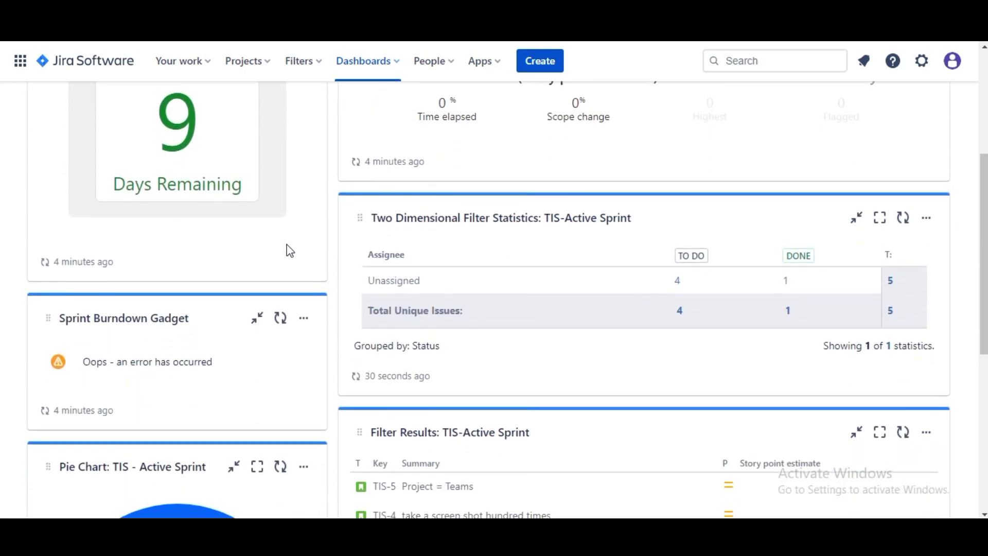
{"action": "scroll", "coordinate": [290, 250], "scroll_direction": "down", "scroll_amount": 1}
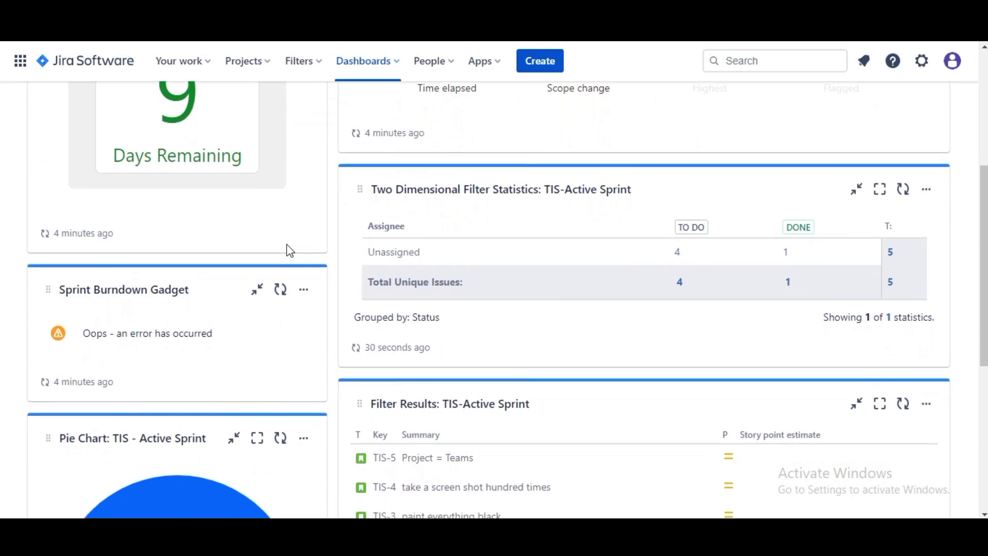
- Refresh the Sprint Burndown gadget so its story-point chart displays again
{"action": "left_click", "coordinate": [280, 289]}
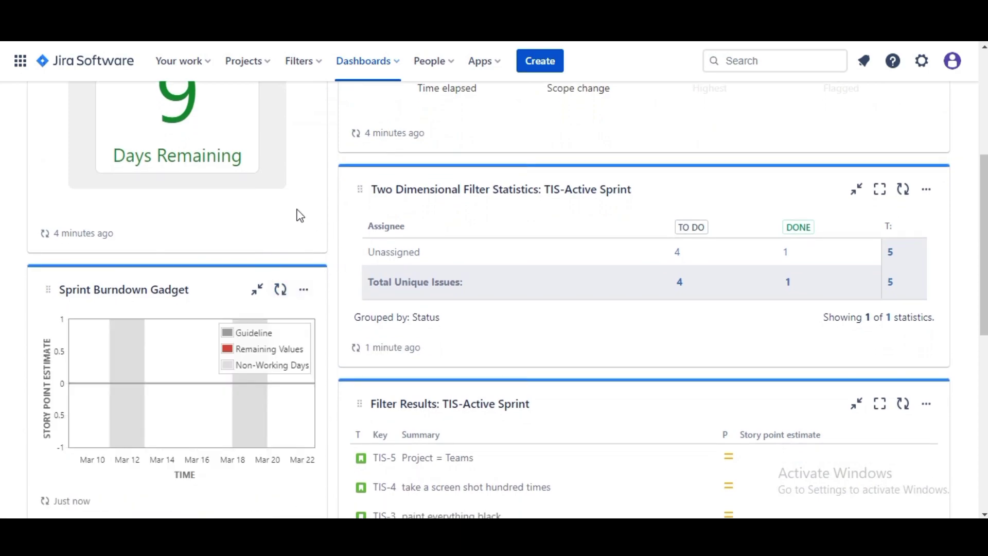
{"action": "scroll", "coordinate": [301, 216], "scroll_direction": "down", "scroll_amount": 9}
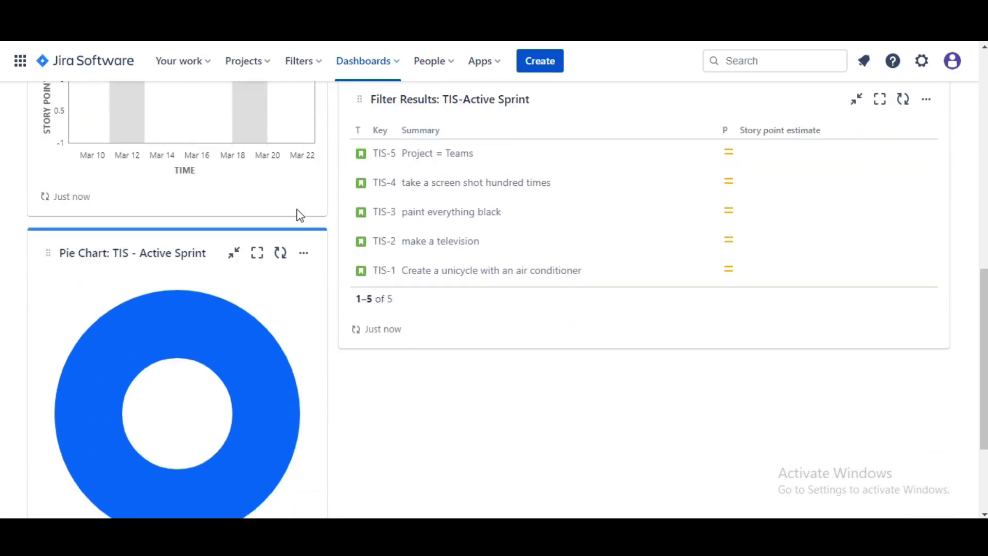
{"action": "scroll", "coordinate": [300, 215], "scroll_direction": "up", "scroll_amount": 10}
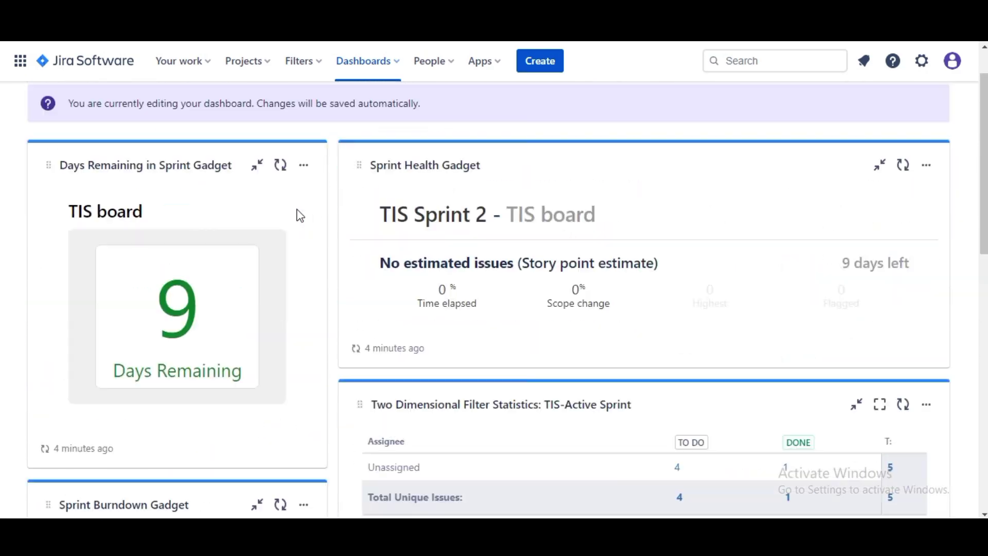
{"action": "scroll", "coordinate": [300, 216], "scroll_direction": "down", "scroll_amount": 9}
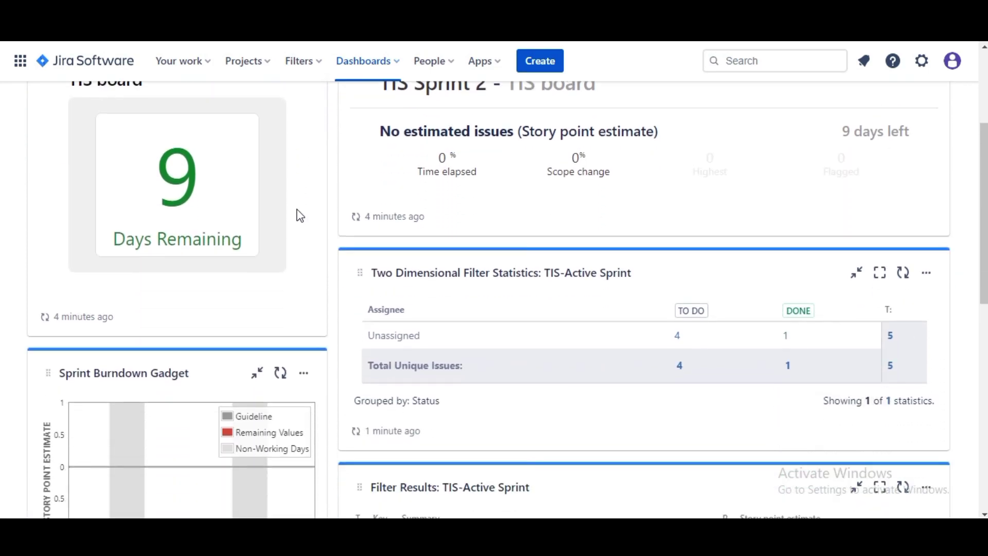
{"action": "scroll", "coordinate": [300, 216], "scroll_direction": "down", "scroll_amount": 4}
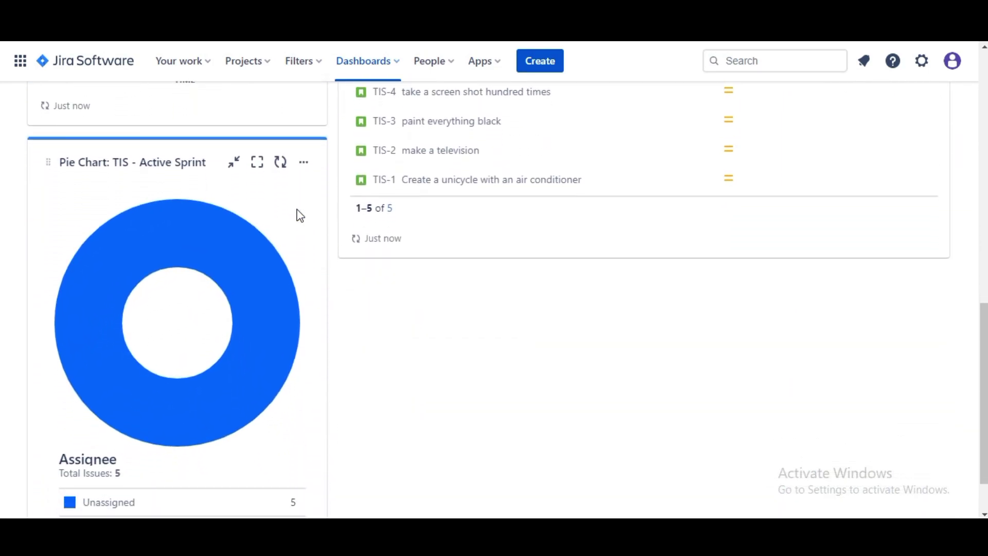
{"action": "scroll", "coordinate": [300, 215], "scroll_direction": "down", "scroll_amount": 2}
{"action": "scroll", "coordinate": [301, 216], "scroll_direction": "up", "scroll_amount": 6}
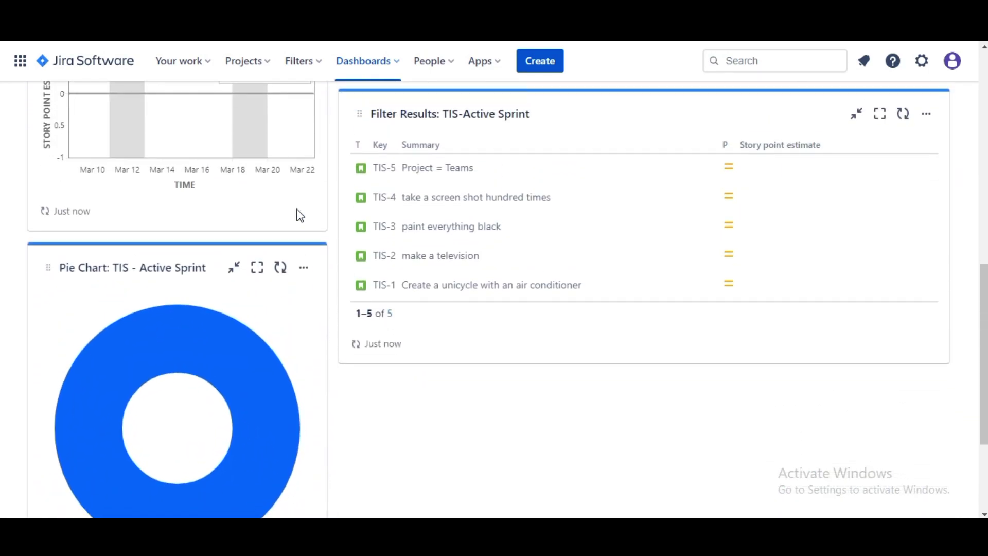
{"action": "scroll", "coordinate": [300, 216], "scroll_direction": "up", "scroll_amount": 8}
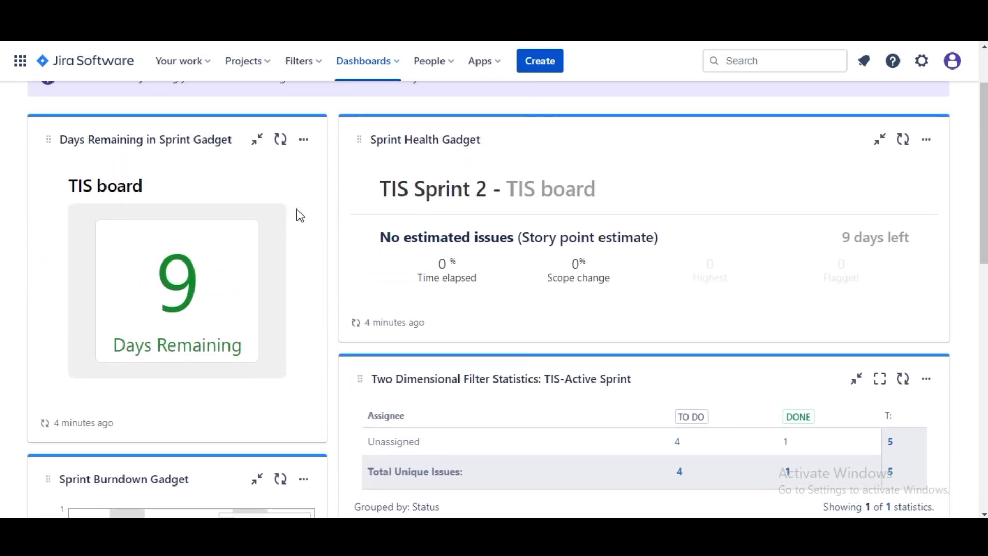